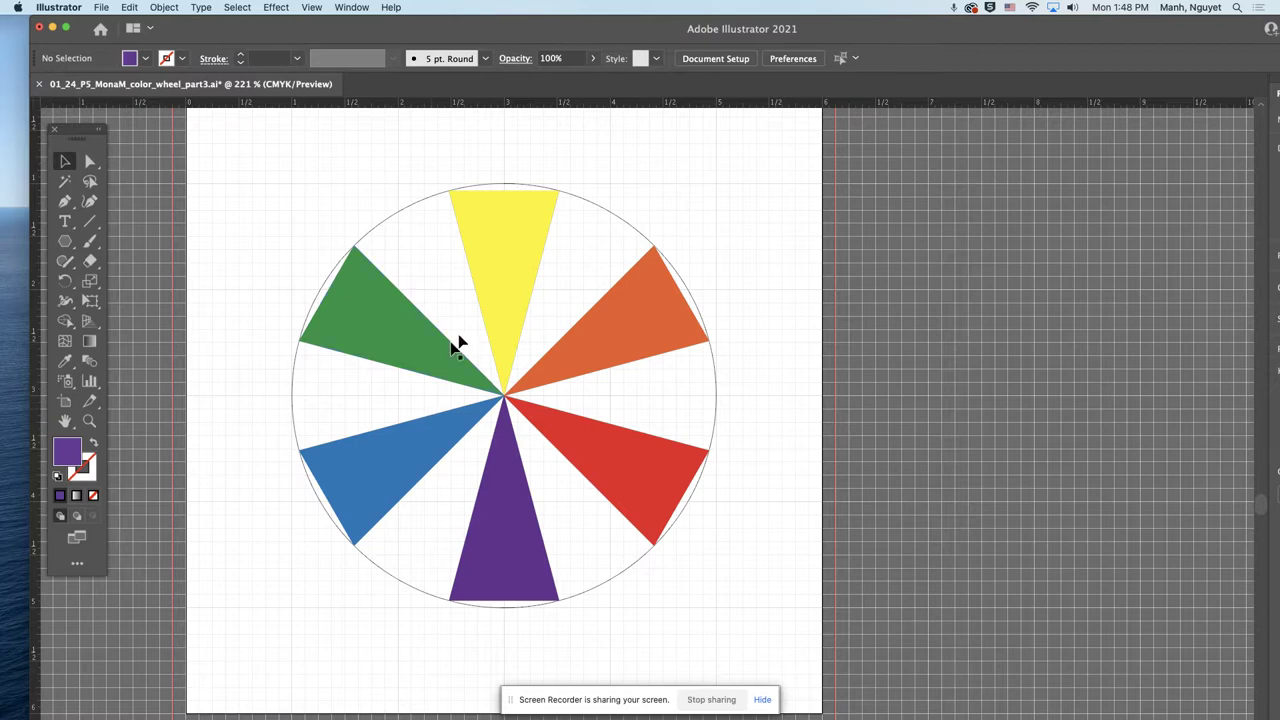
Step: Make a copy of the yellow wedge rotated by -30 degrees
{"action": "left_click", "coordinate": [505, 260]}
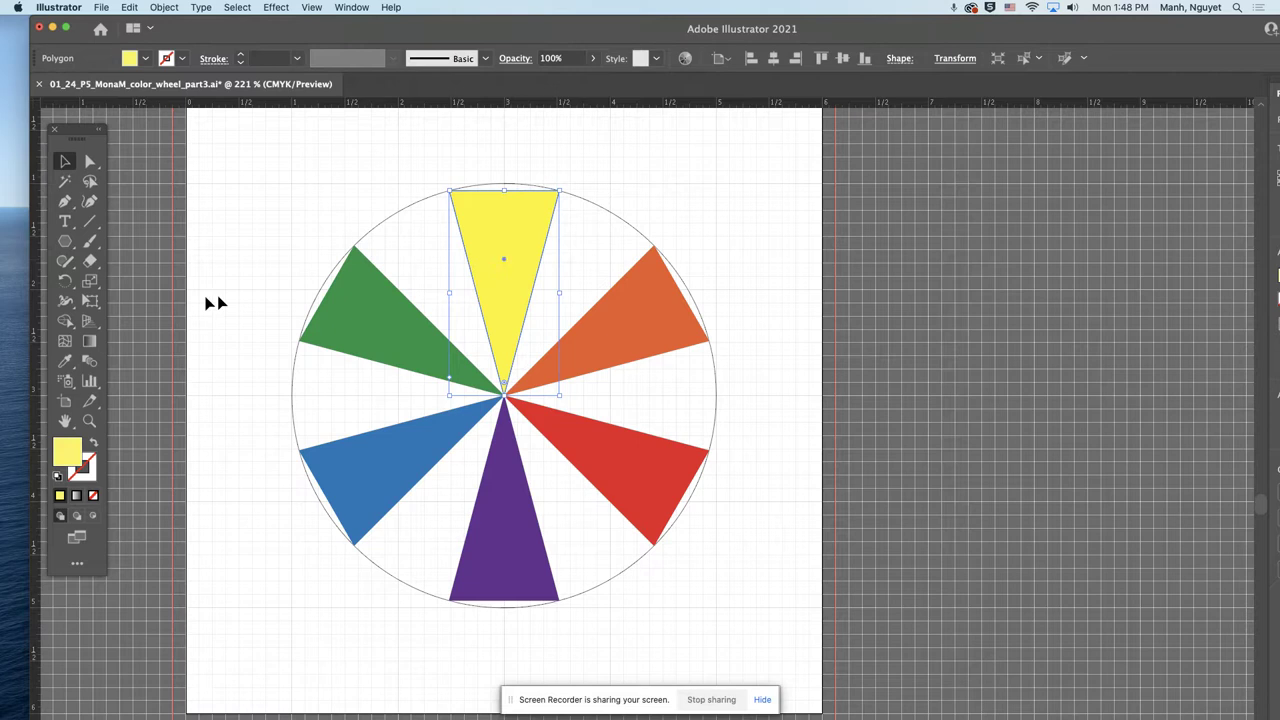
{"action": "double_click", "coordinate": [68, 283]}
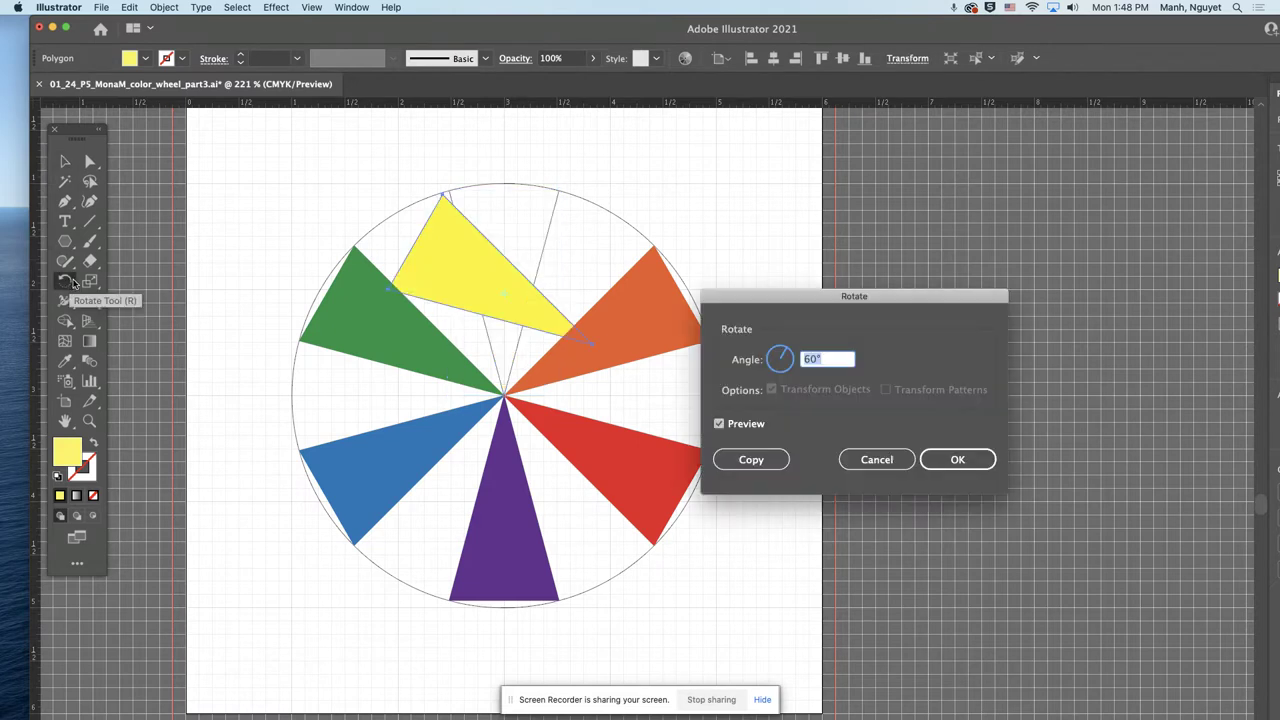
{"action": "type", "text": "-30"}
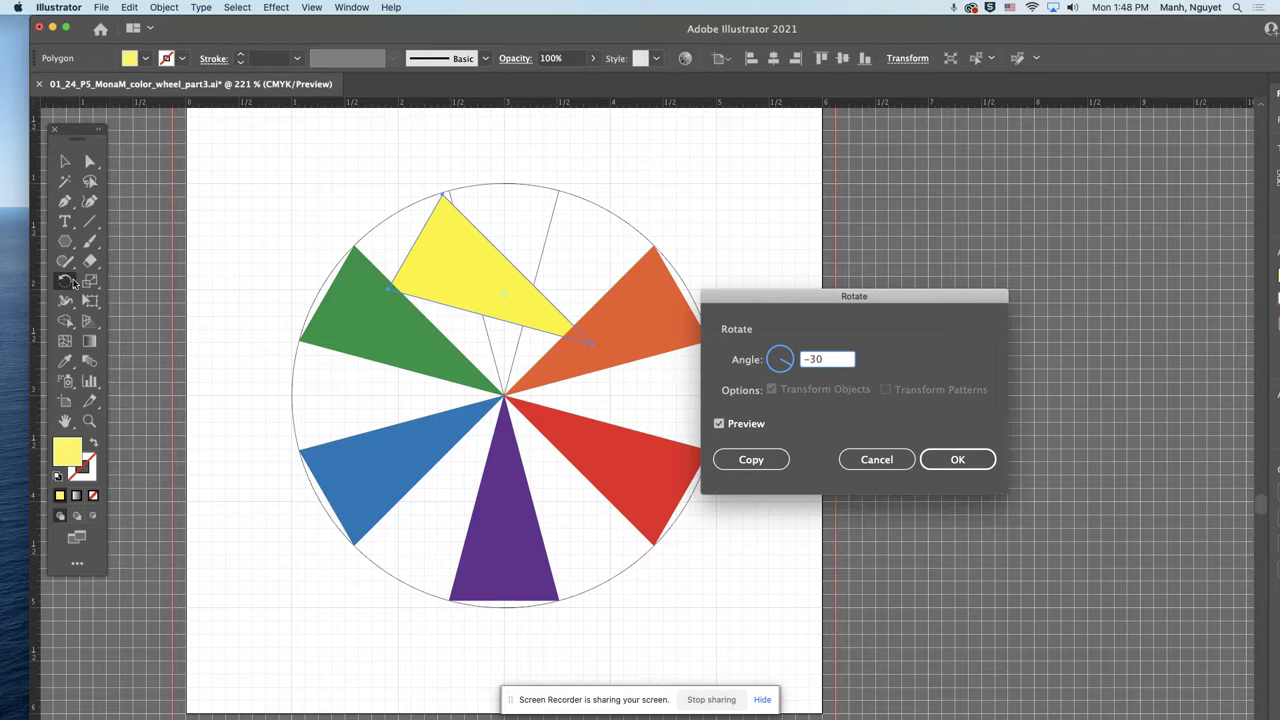
{"action": "left_click", "coordinate": [740, 460]}
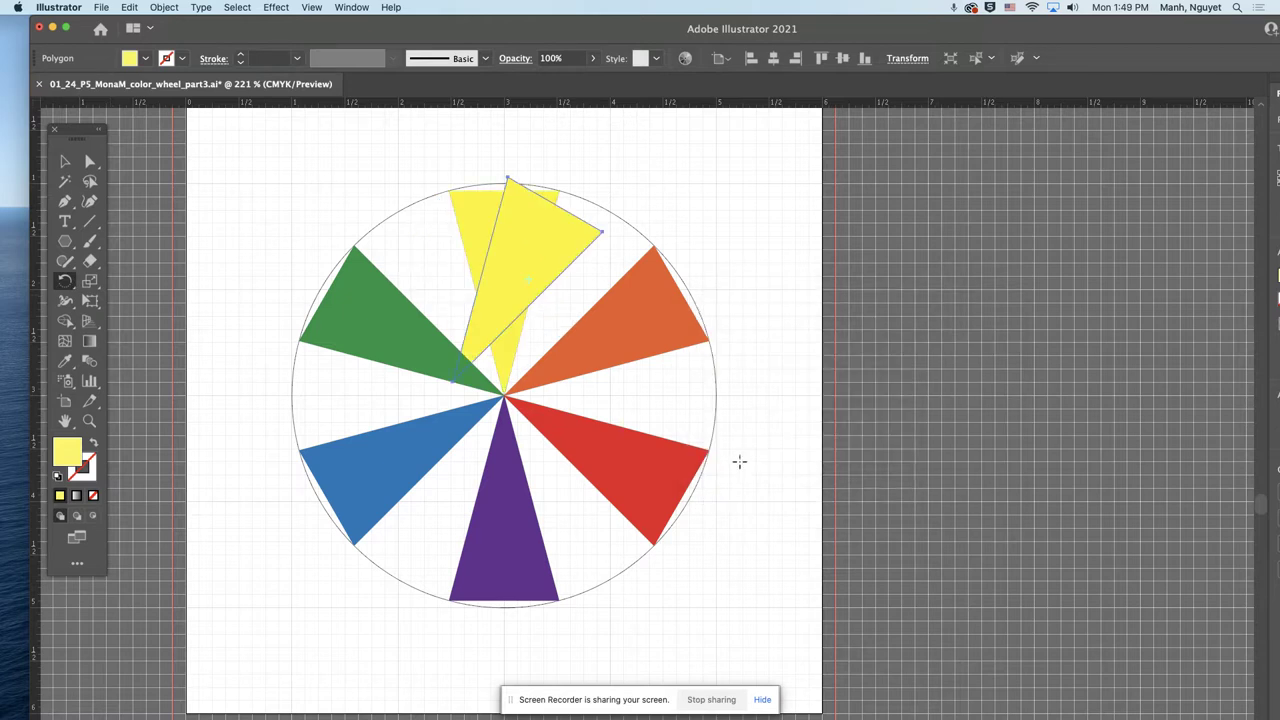
Step: Fill the rotated yellow copy with the light yellow-orange swatch
{"action": "left_click", "coordinate": [144, 60]}
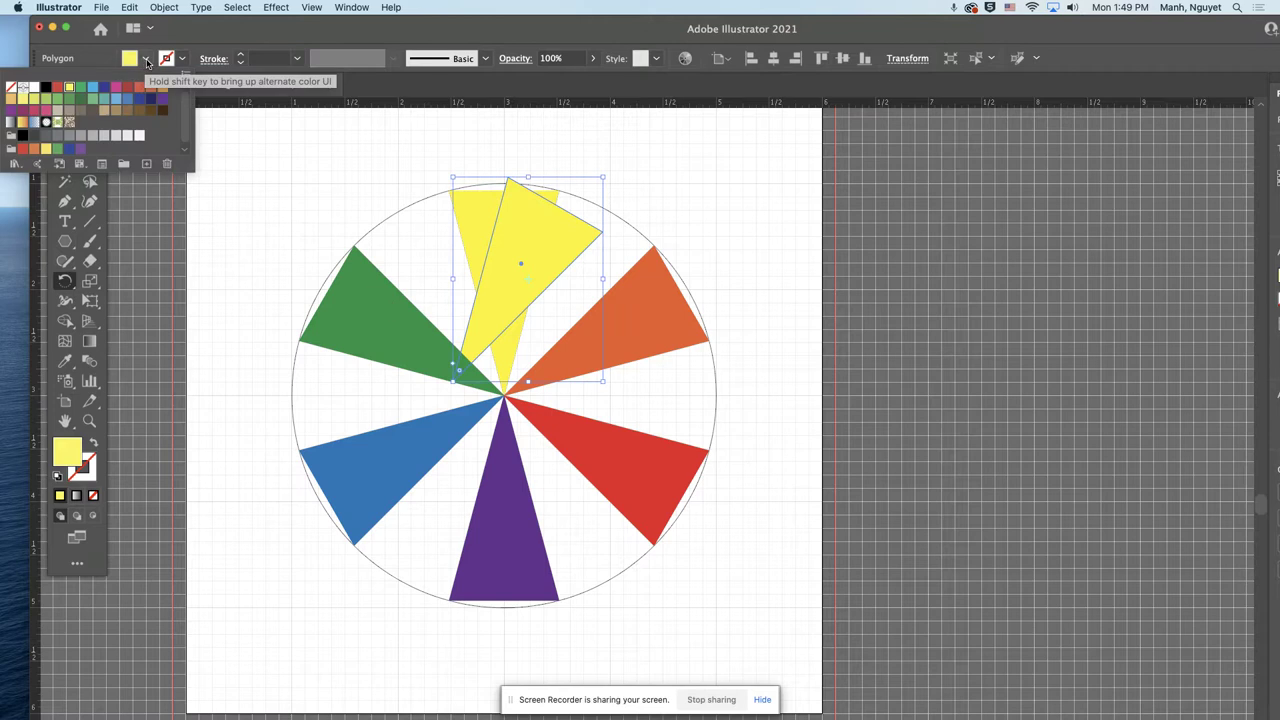
{"action": "left_click", "coordinate": [143, 225]}
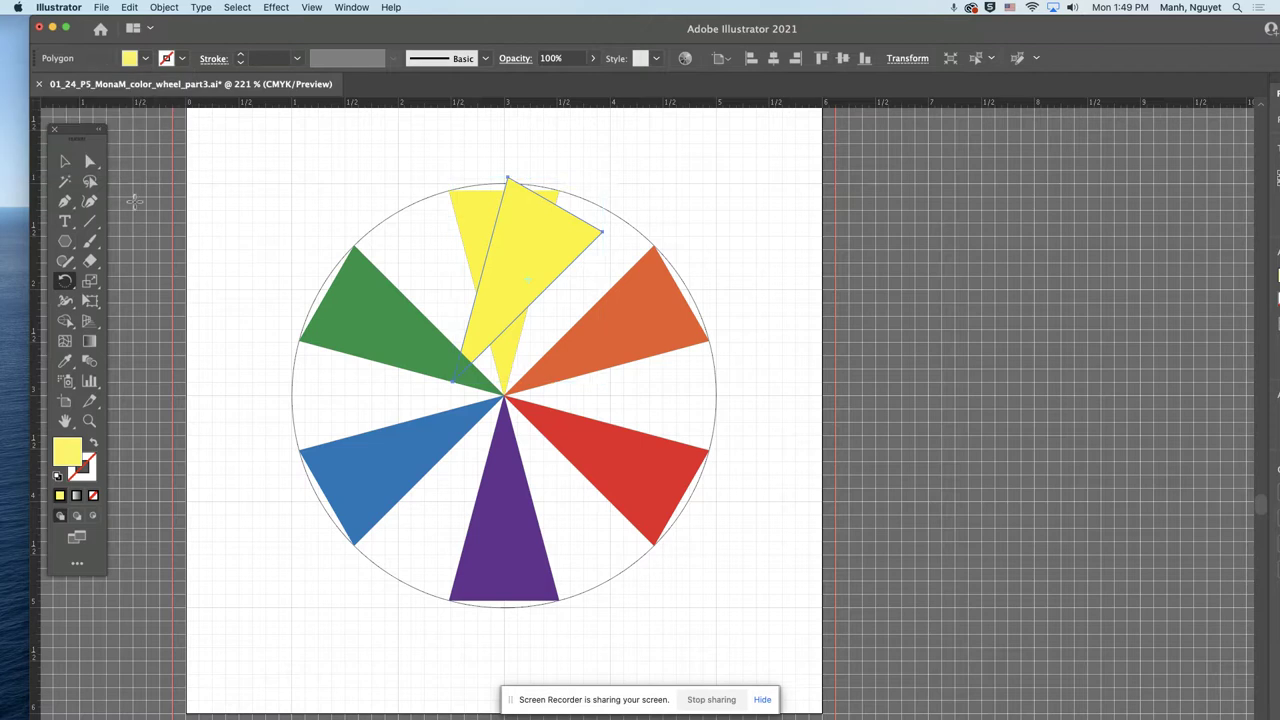
{"action": "left_click", "coordinate": [144, 60]}
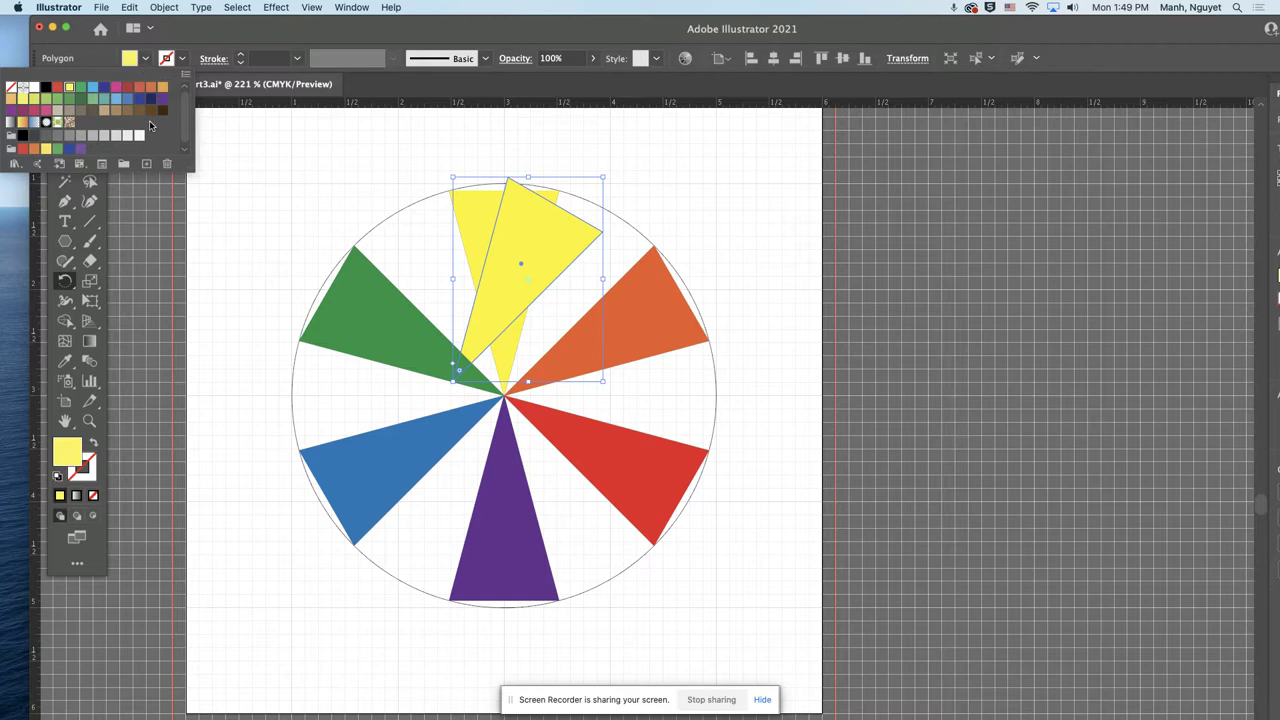
{"action": "left_click", "coordinate": [163, 90]}
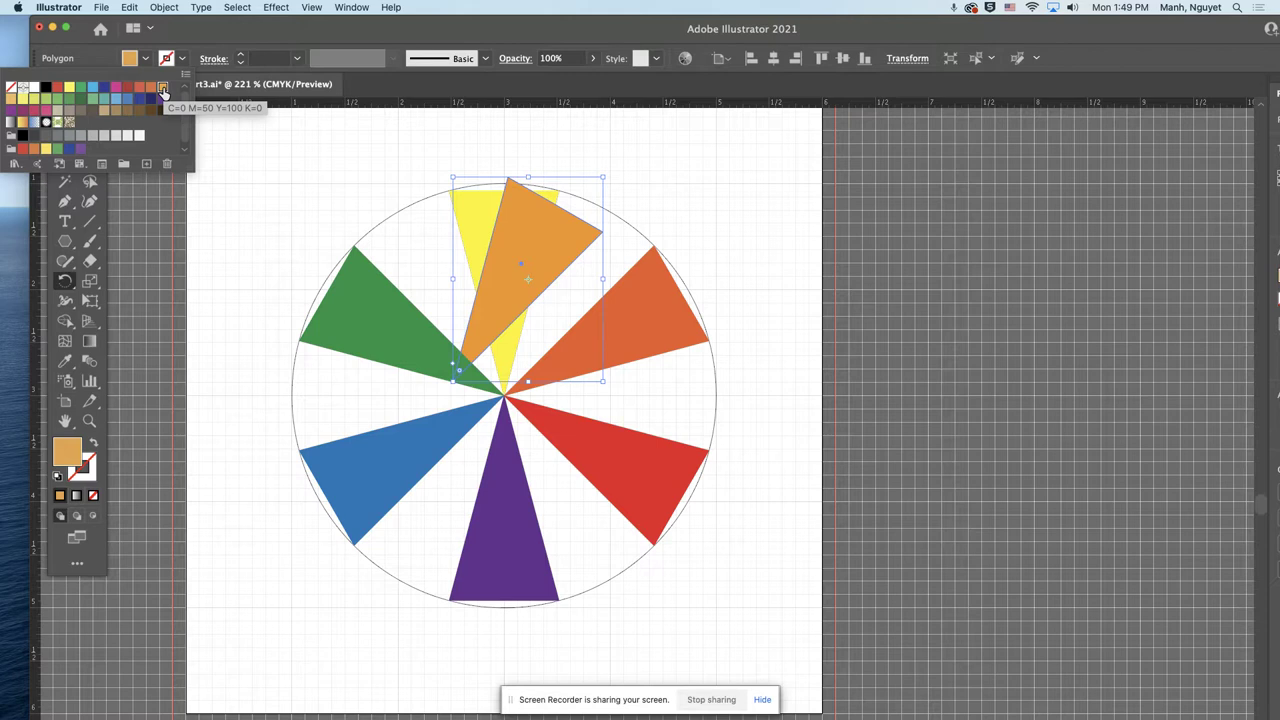
{"action": "left_click", "coordinate": [11, 101]}
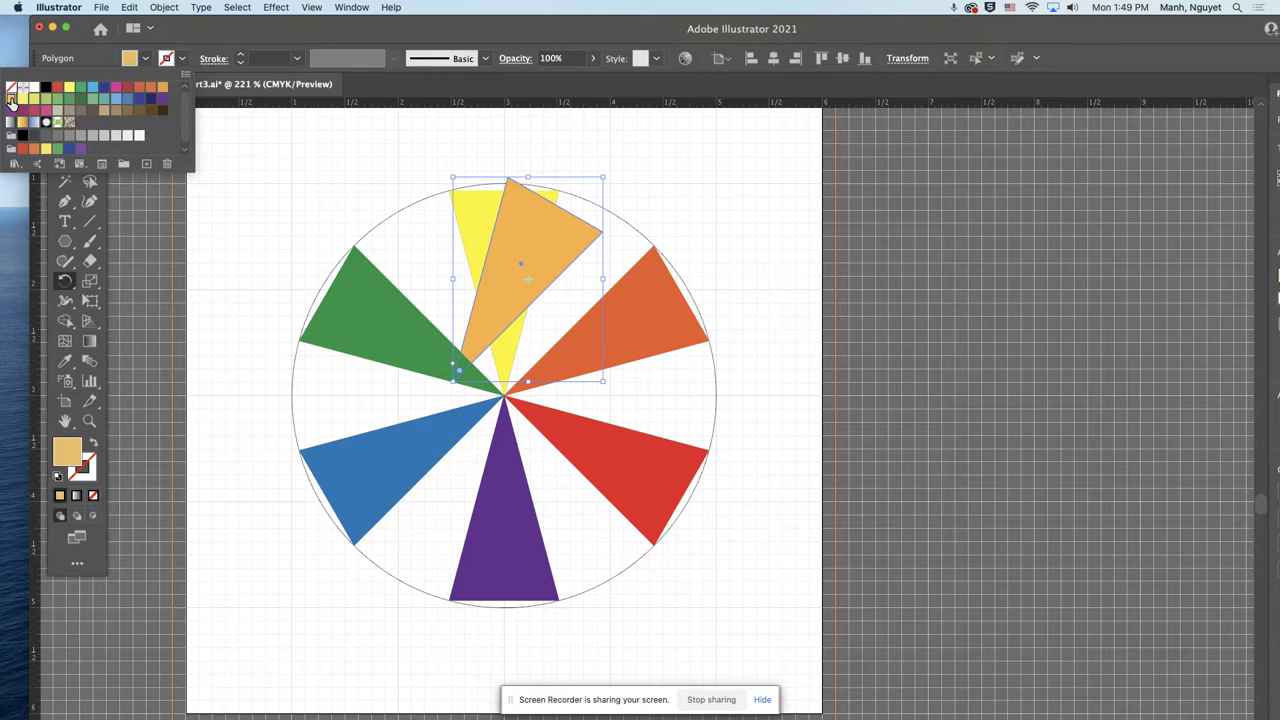
{"action": "key", "text": "Escape"}
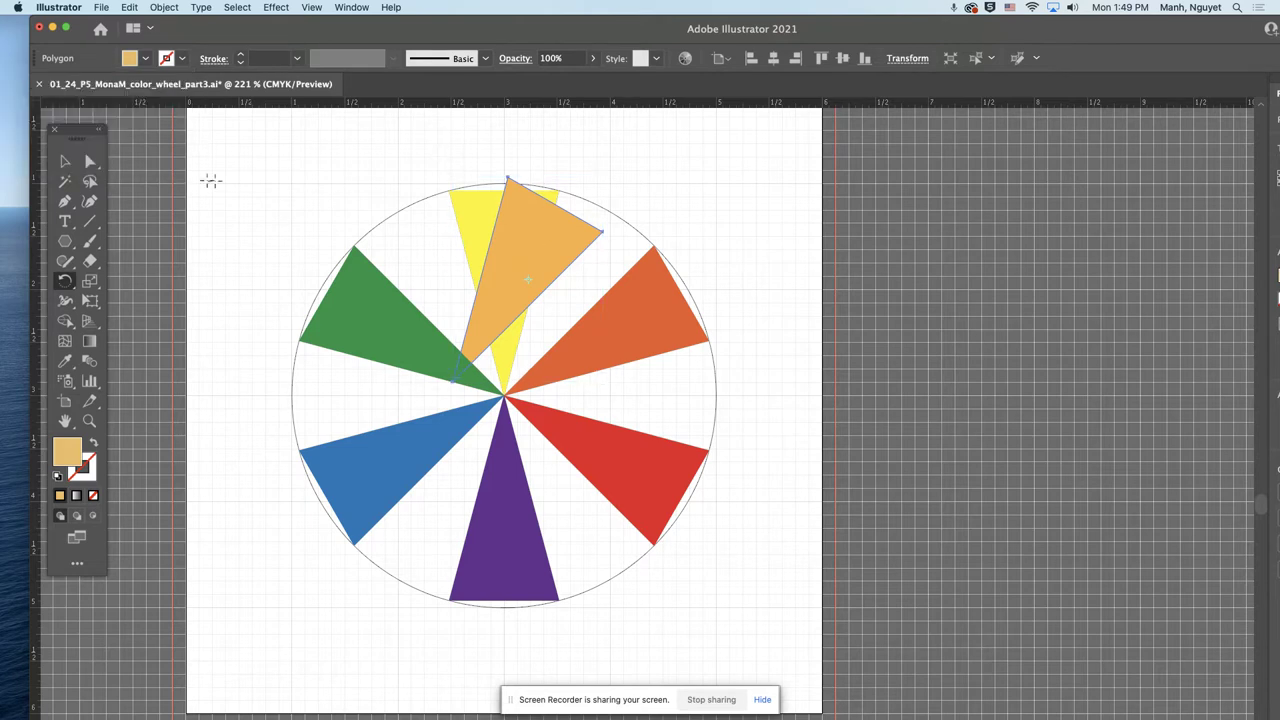
Step: Move the yellow-orange wedge into the gap between the yellow and orange wedges, its tip at the circle's center, and deselect it
{"action": "left_click", "coordinate": [66, 162]}
{"action": "left_click_drag", "start_coordinate": [539, 264], "coordinate": [609, 270]}
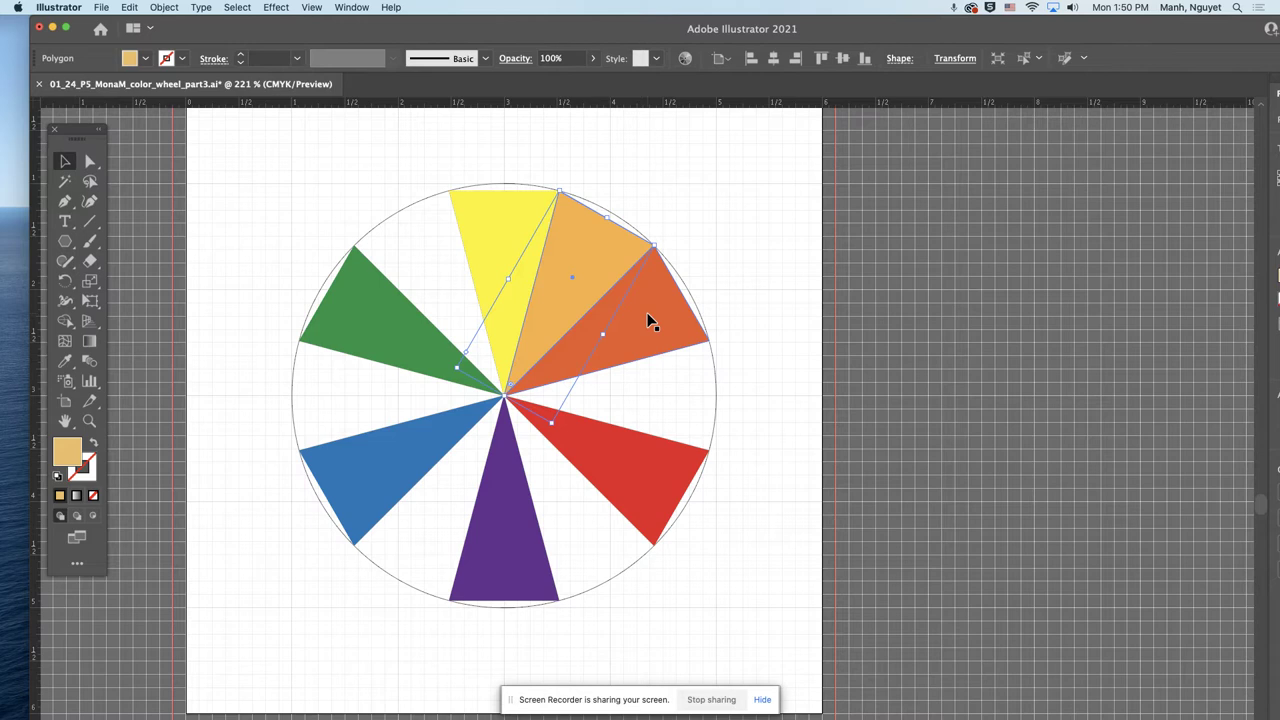
{"action": "left_click", "coordinate": [407, 242]}
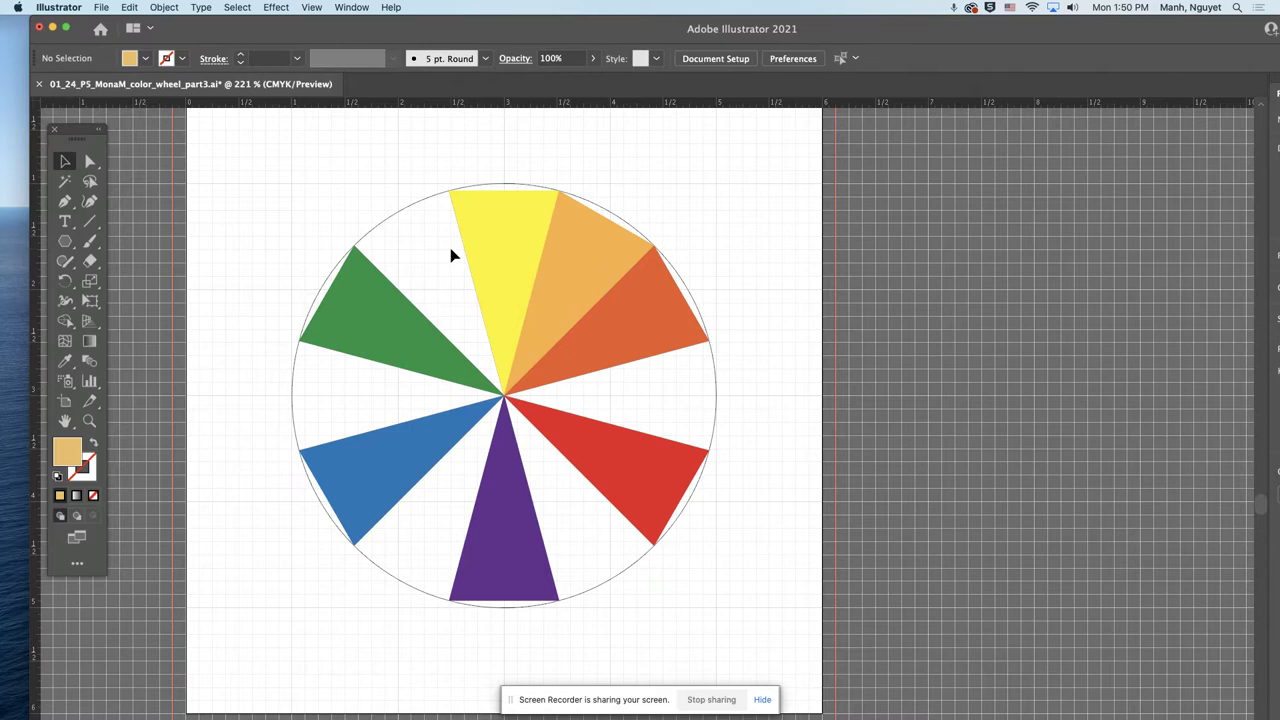
Step: Make a copy of the yellow wedge rotated by 30 degrees
{"action": "left_click", "coordinate": [490, 259]}
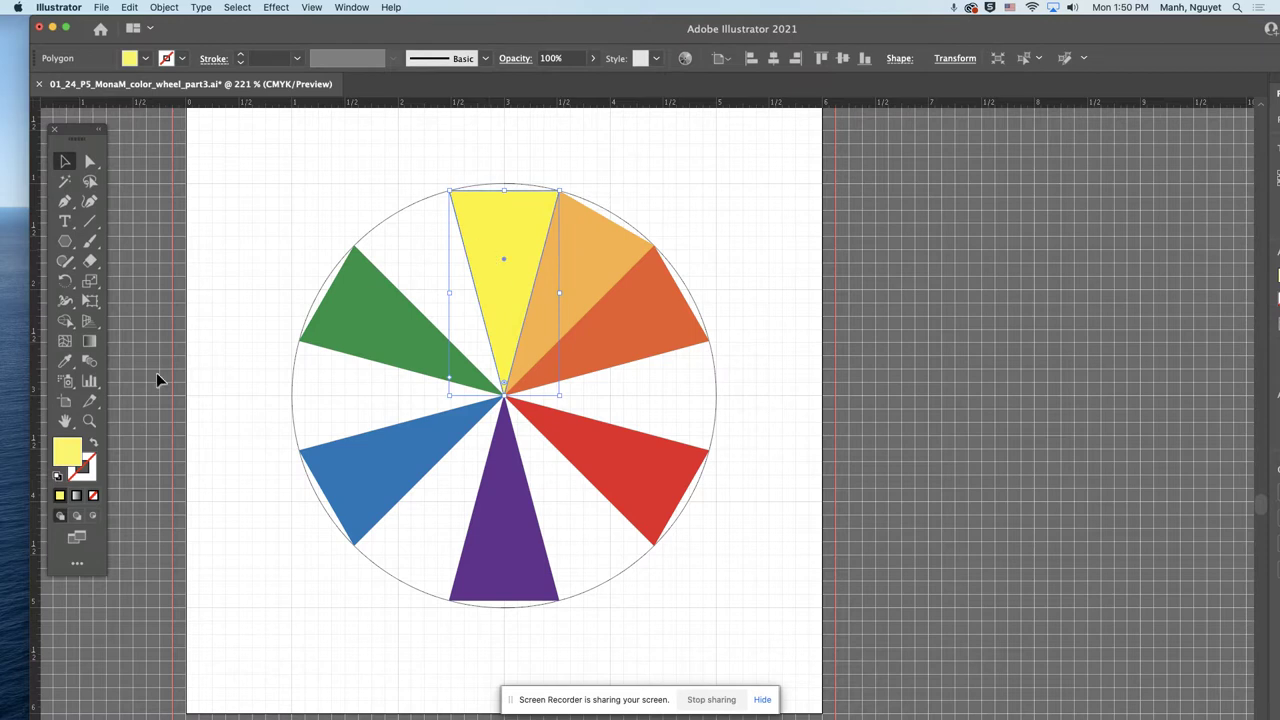
{"action": "double_click", "coordinate": [66, 283]}
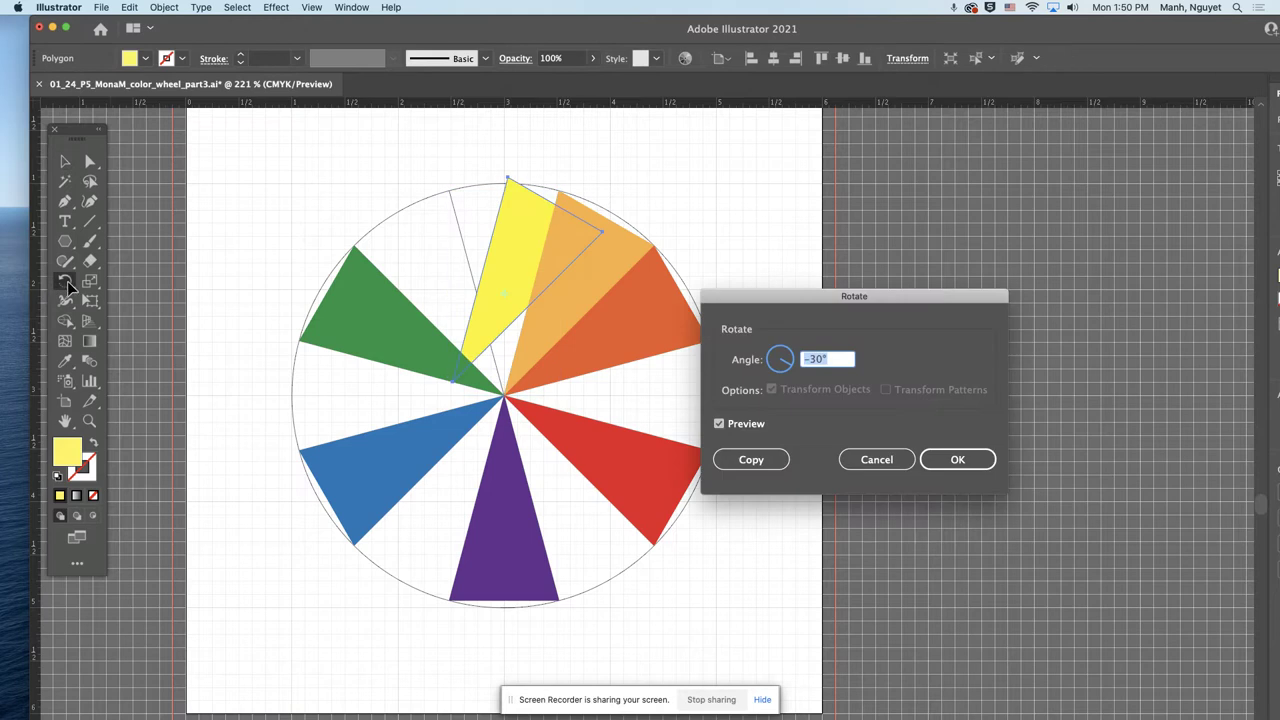
{"action": "type", "text": "30"}
{"action": "left_click", "coordinate": [743, 462]}
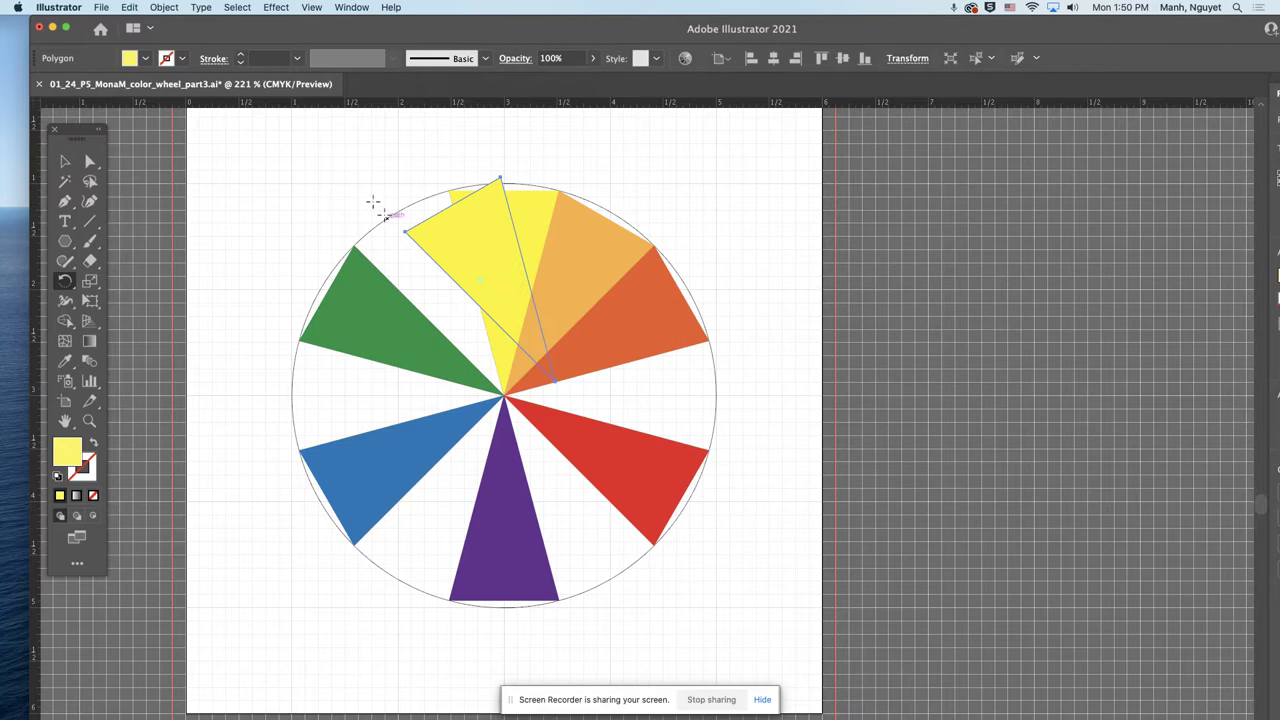
Step: Fill the new copy with light yellow-green and fit it into the gap between the yellow and green wedges
{"action": "left_click", "coordinate": [64, 164]}
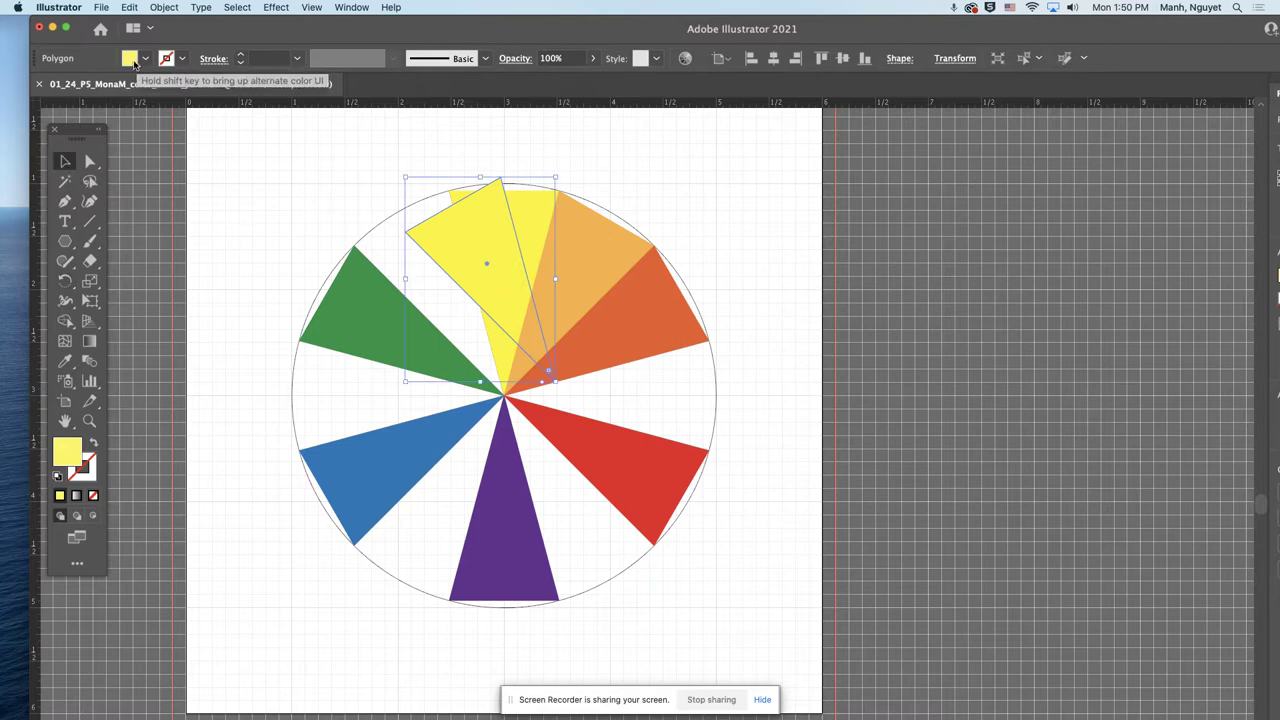
{"action": "left_click", "coordinate": [145, 58]}
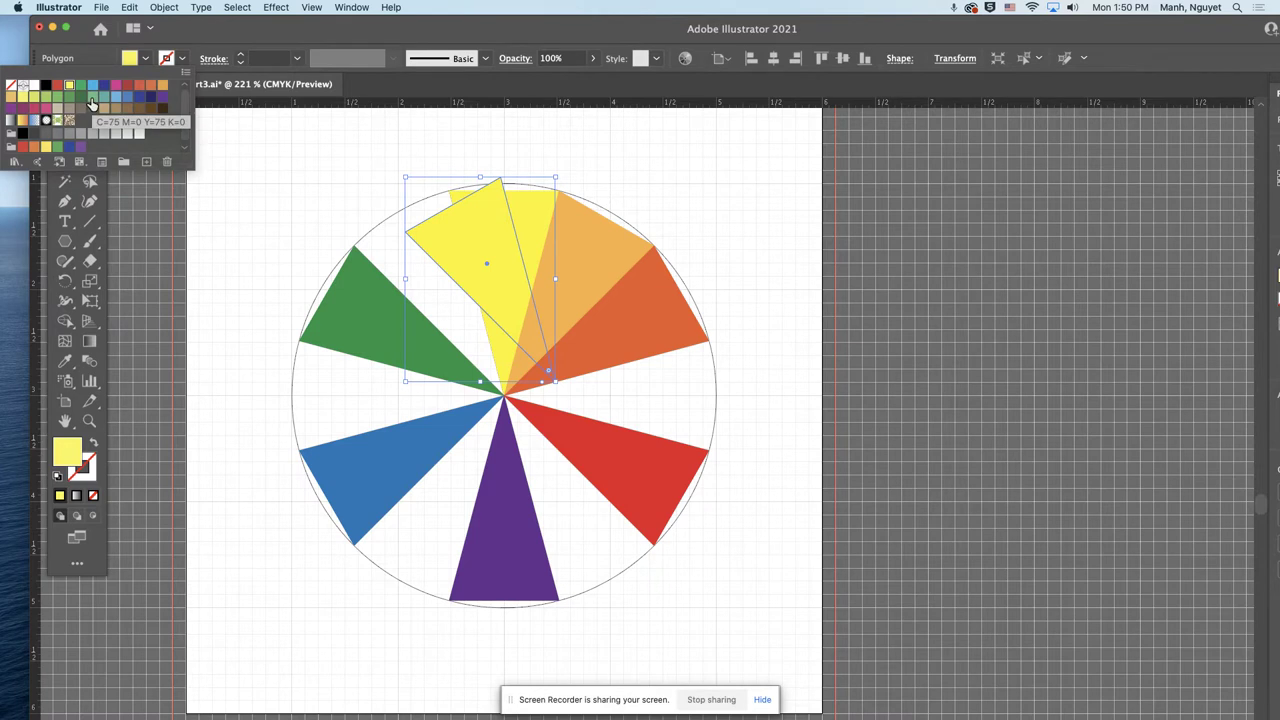
{"action": "left_click", "coordinate": [46, 98]}
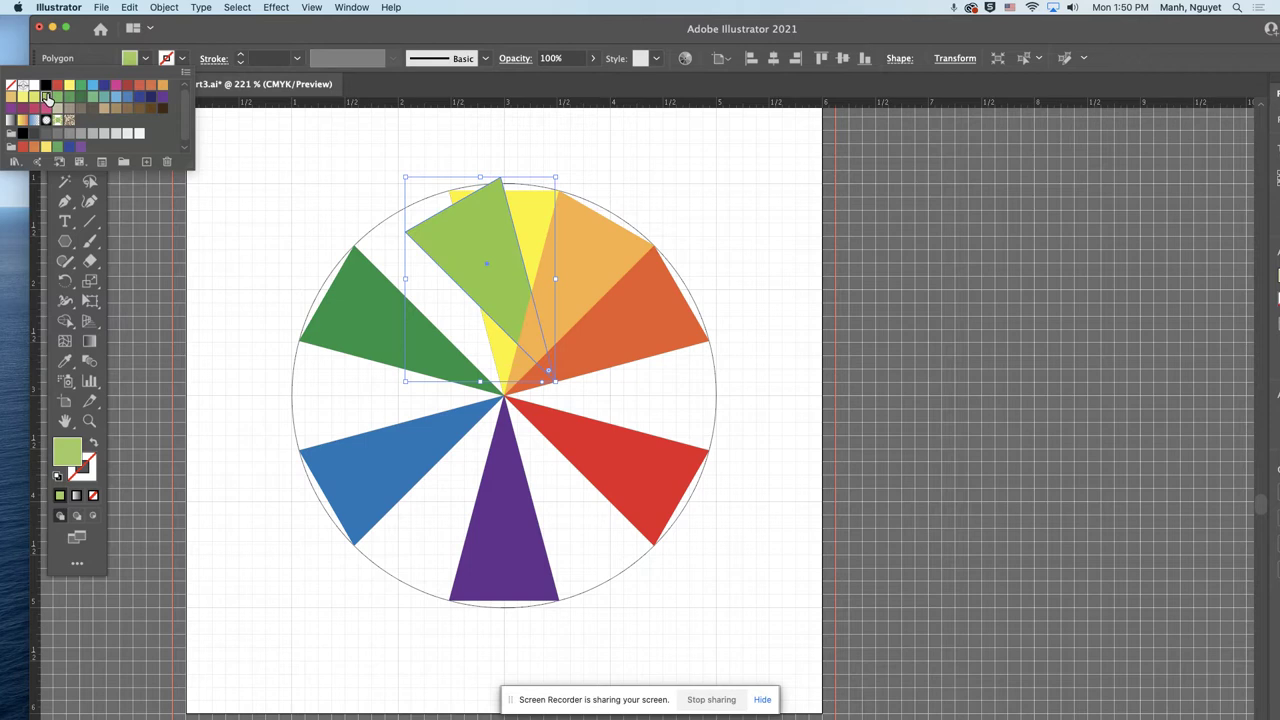
{"action": "left_click", "coordinate": [249, 39]}
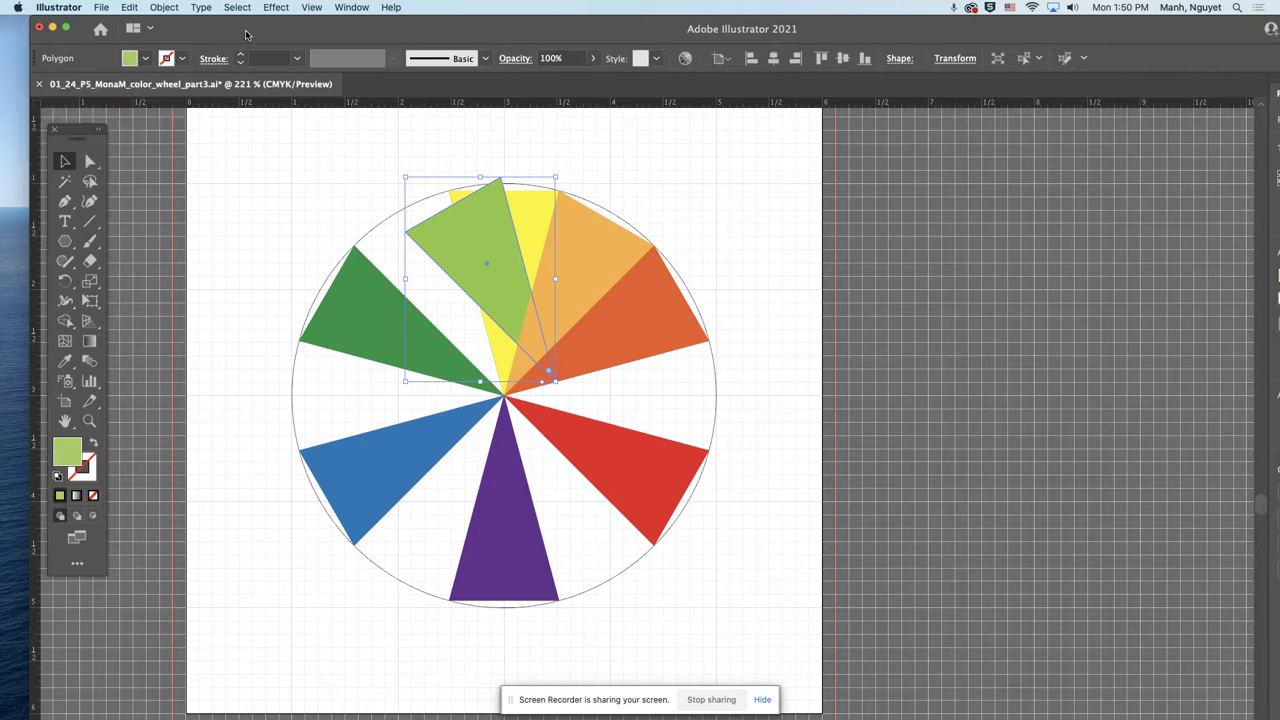
{"action": "left_click_drag", "start_coordinate": [442, 231], "coordinate": [390, 244]}
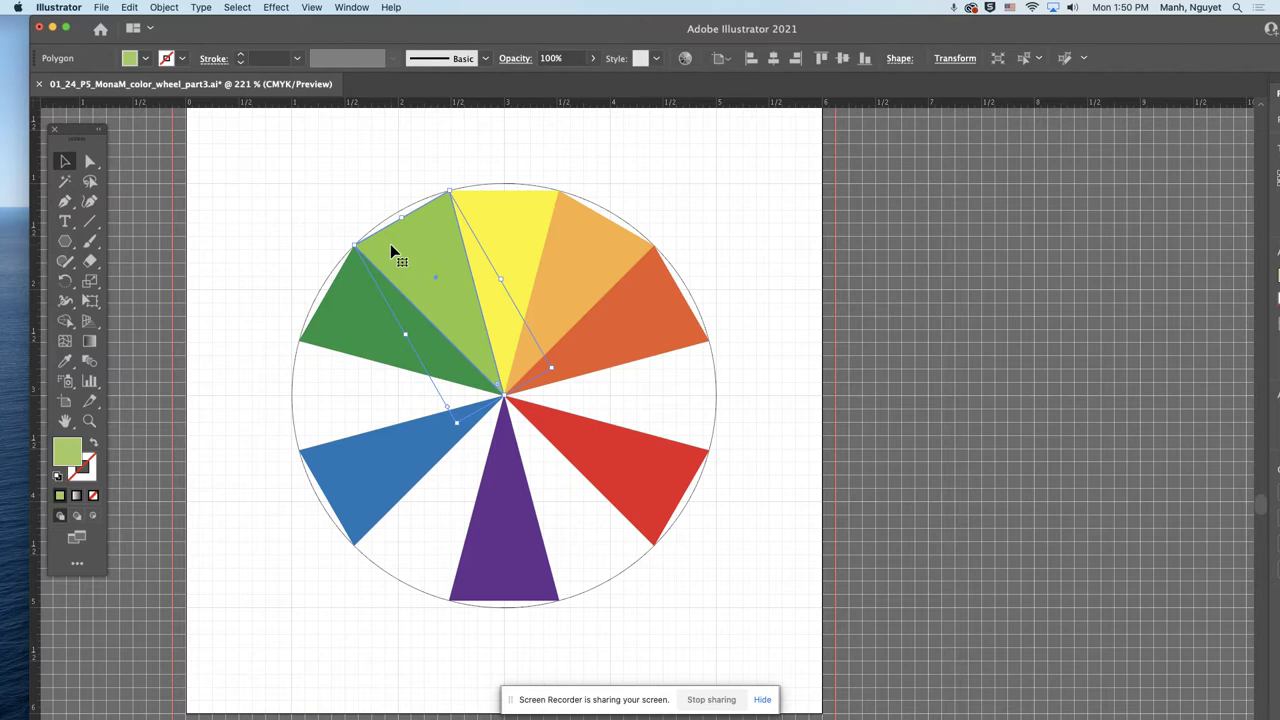
{"action": "left_click", "coordinate": [278, 206]}
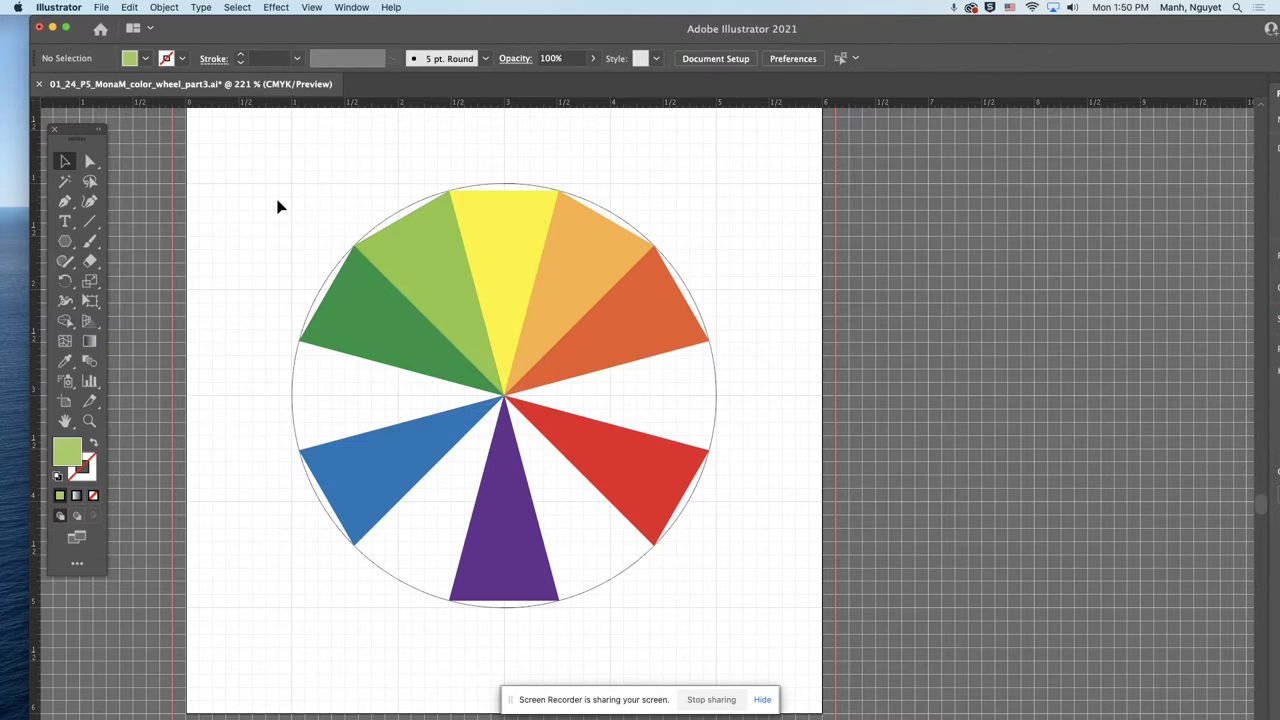
Step: Make a copy of the blue wedge rotated by -30 degrees
{"action": "left_click", "coordinate": [377, 479]}
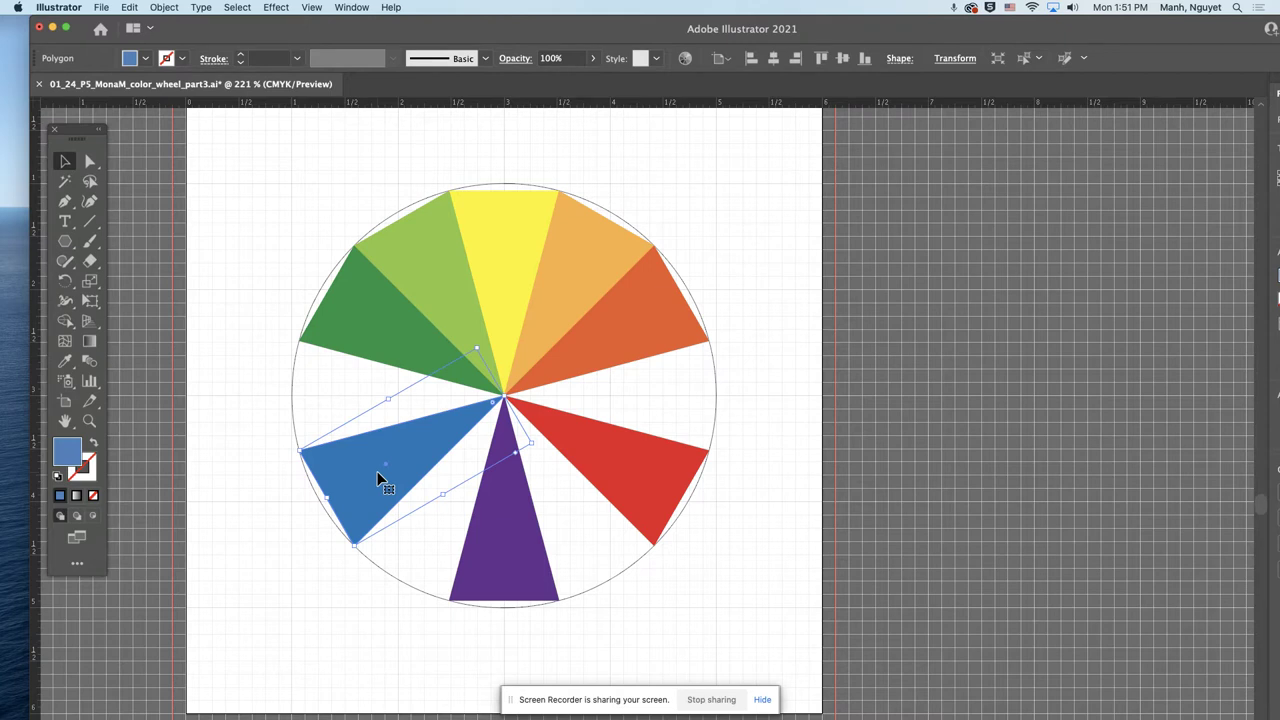
{"action": "left_click", "coordinate": [64, 280]}
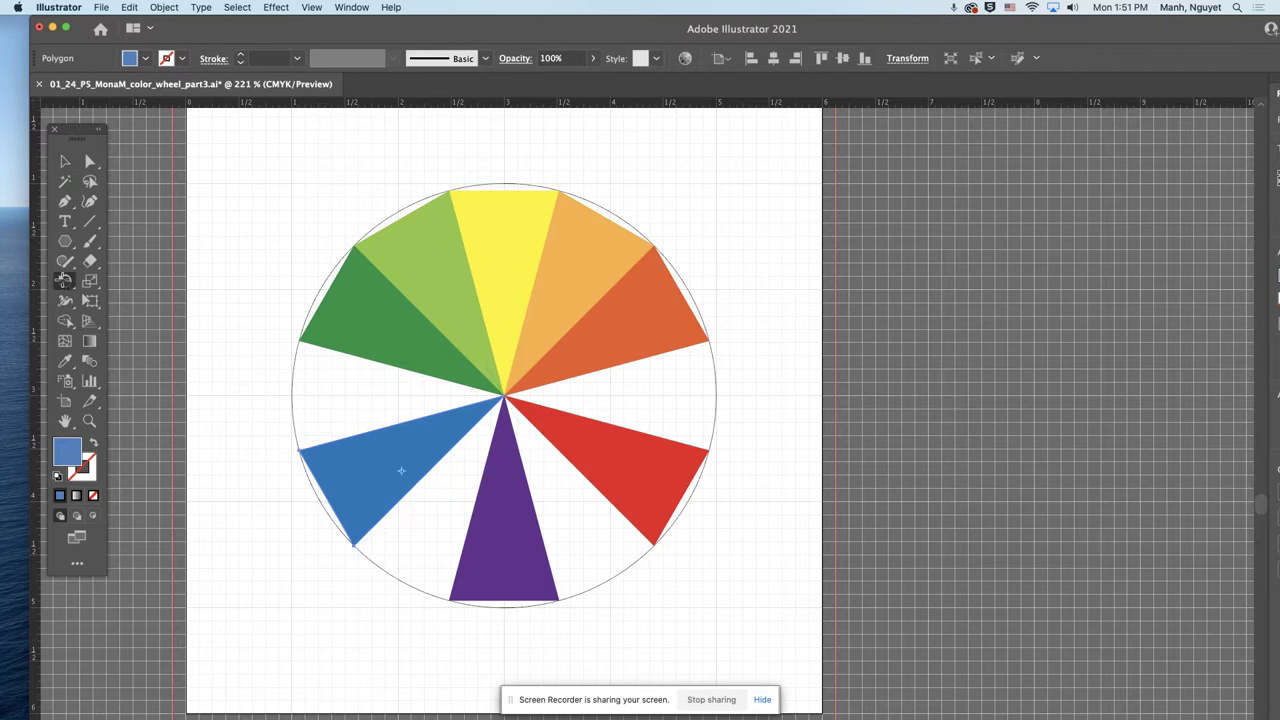
{"action": "double_click", "coordinate": [64, 280]}
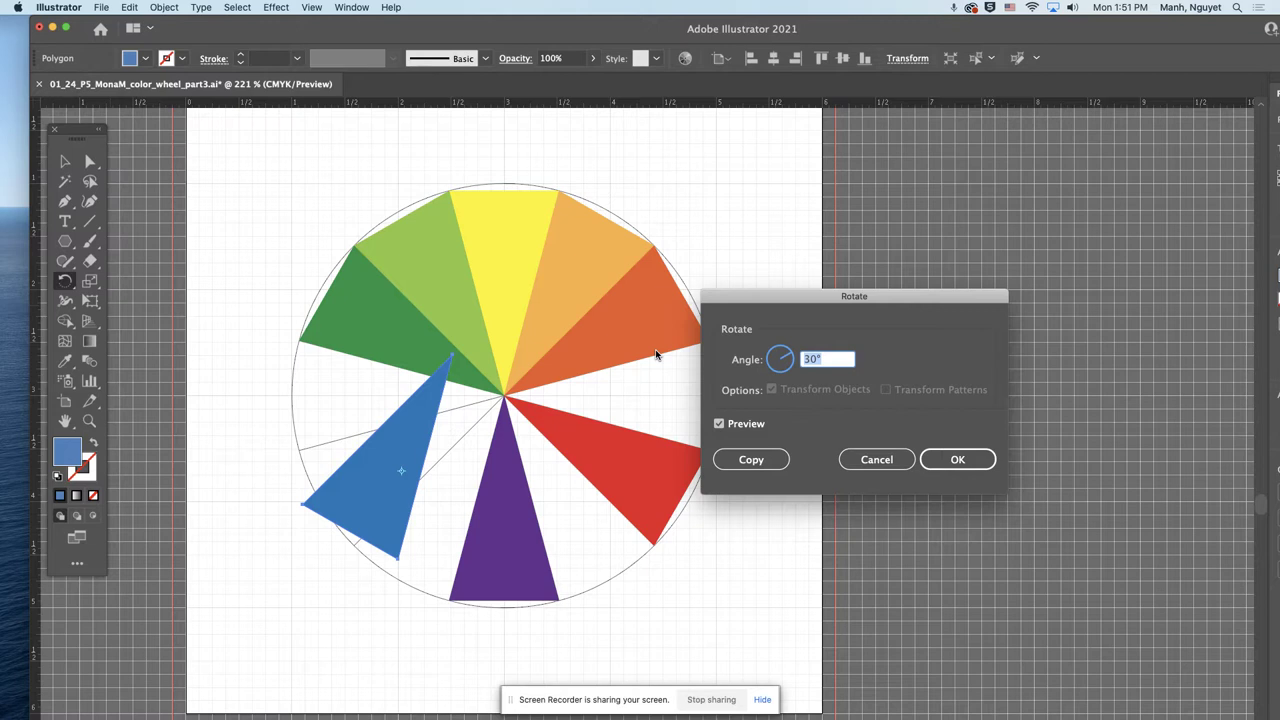
{"action": "type", "text": "-30"}
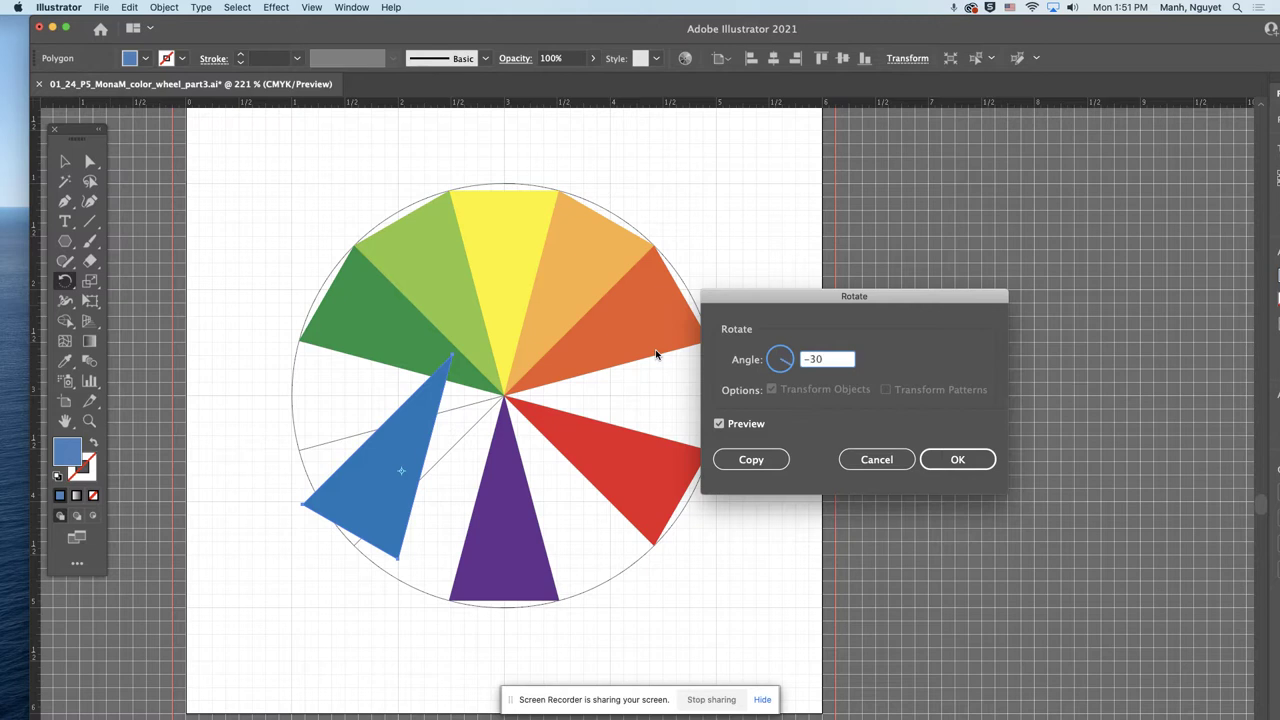
{"action": "left_click", "coordinate": [751, 459]}
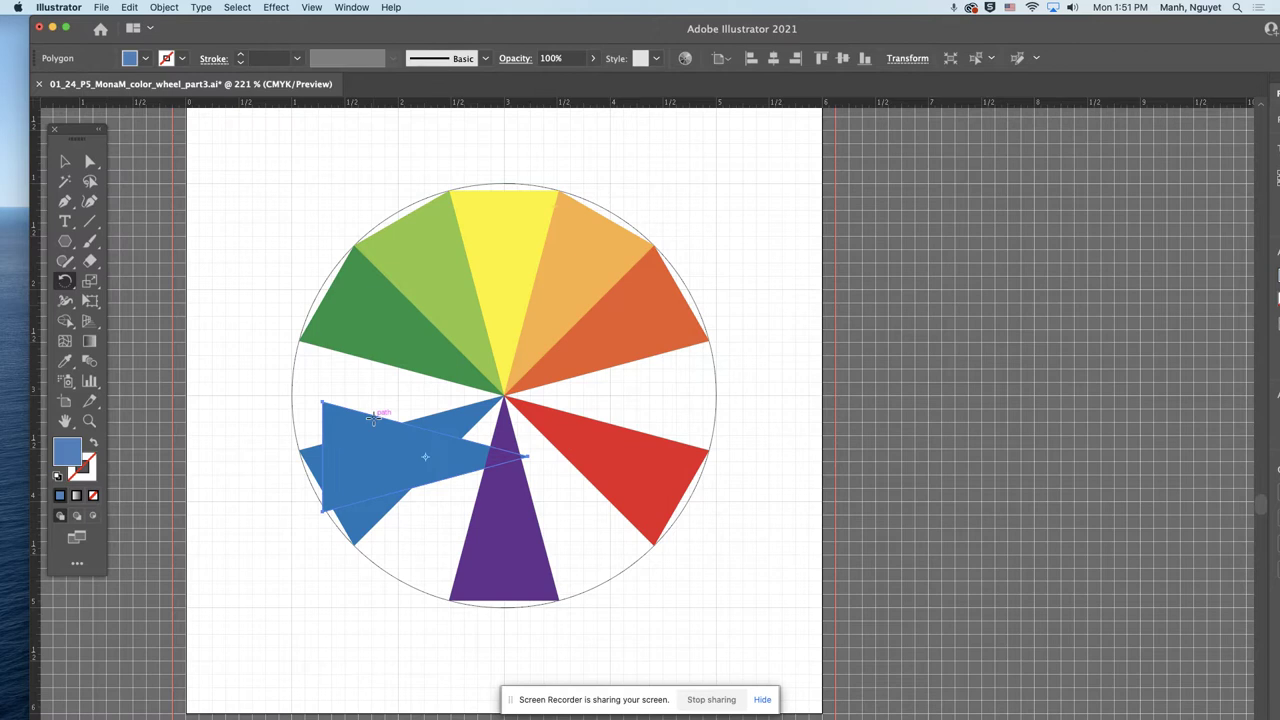
Step: Fill the rotated blue copy with the teal swatch and fit it into the gap between the green and blue wedges
{"action": "left_click", "coordinate": [64, 160]}
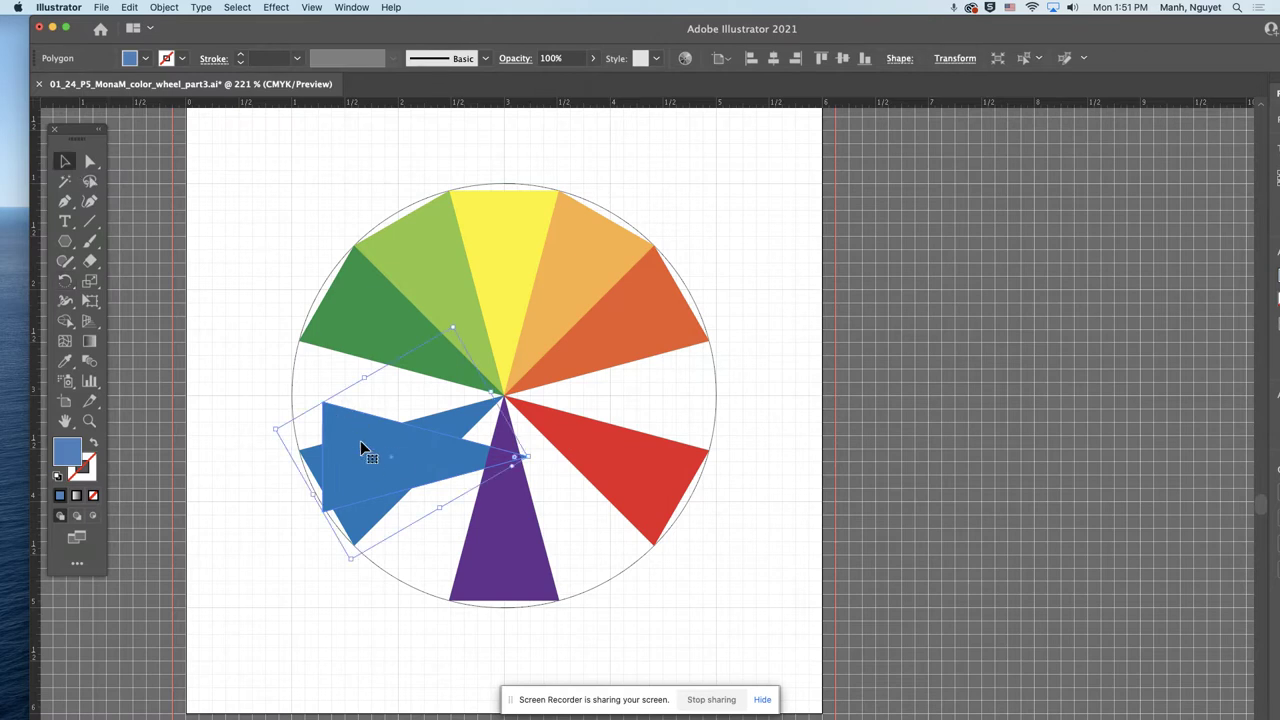
{"action": "left_click", "coordinate": [145, 59]}
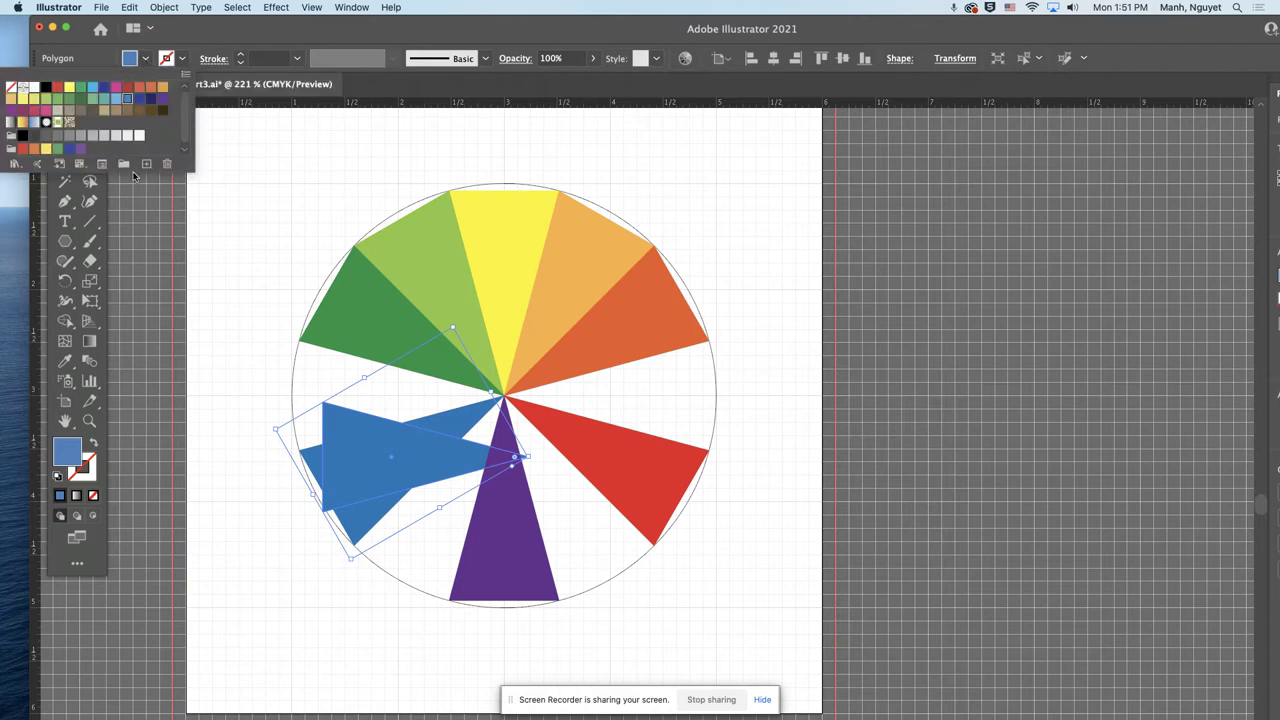
{"action": "left_click", "coordinate": [116, 102]}
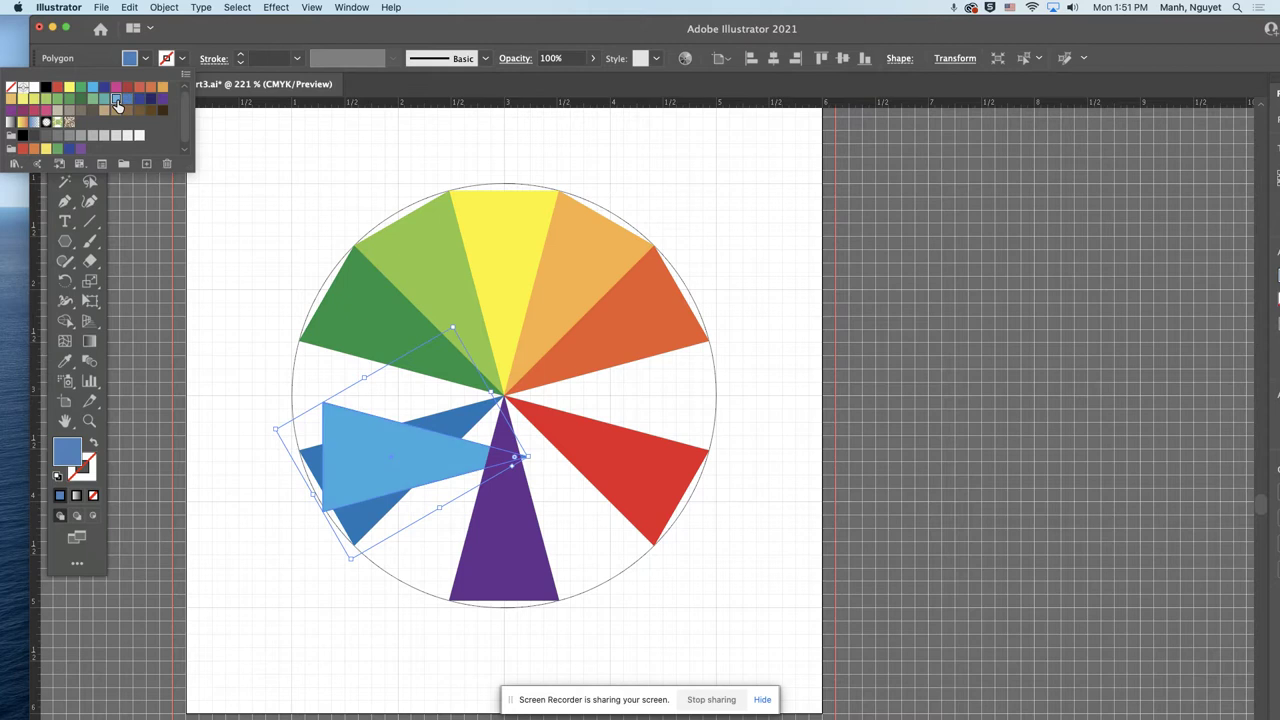
{"action": "left_click", "coordinate": [105, 101]}
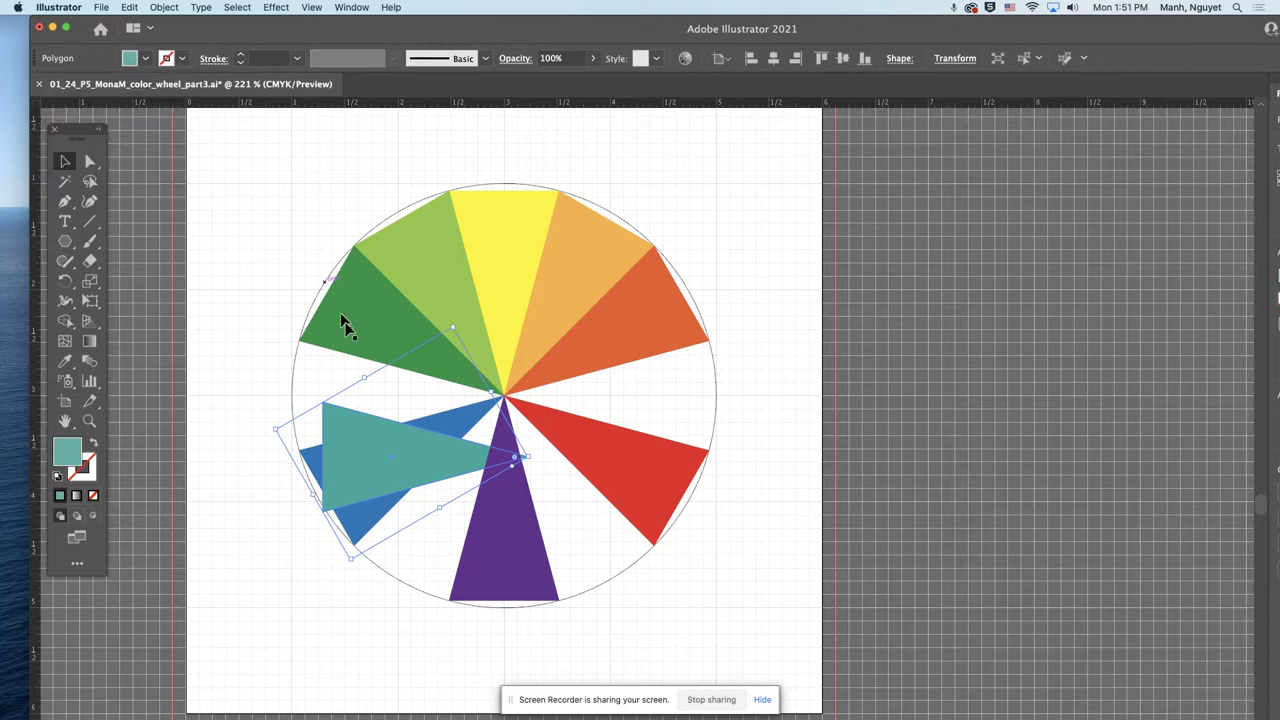
{"action": "left_click_drag", "start_coordinate": [371, 437], "coordinate": [346, 380]}
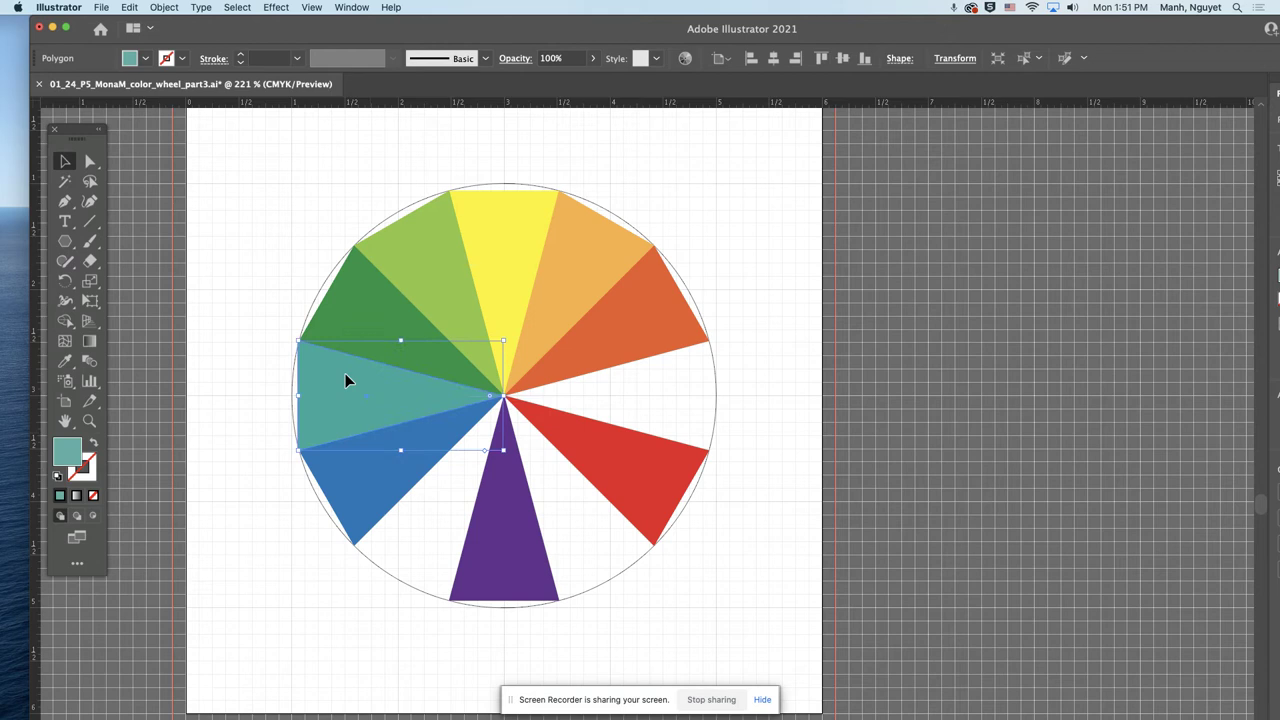
Step: Make a copy of the blue wedge rotated by 30 degrees
{"action": "left_click", "coordinate": [350, 488]}
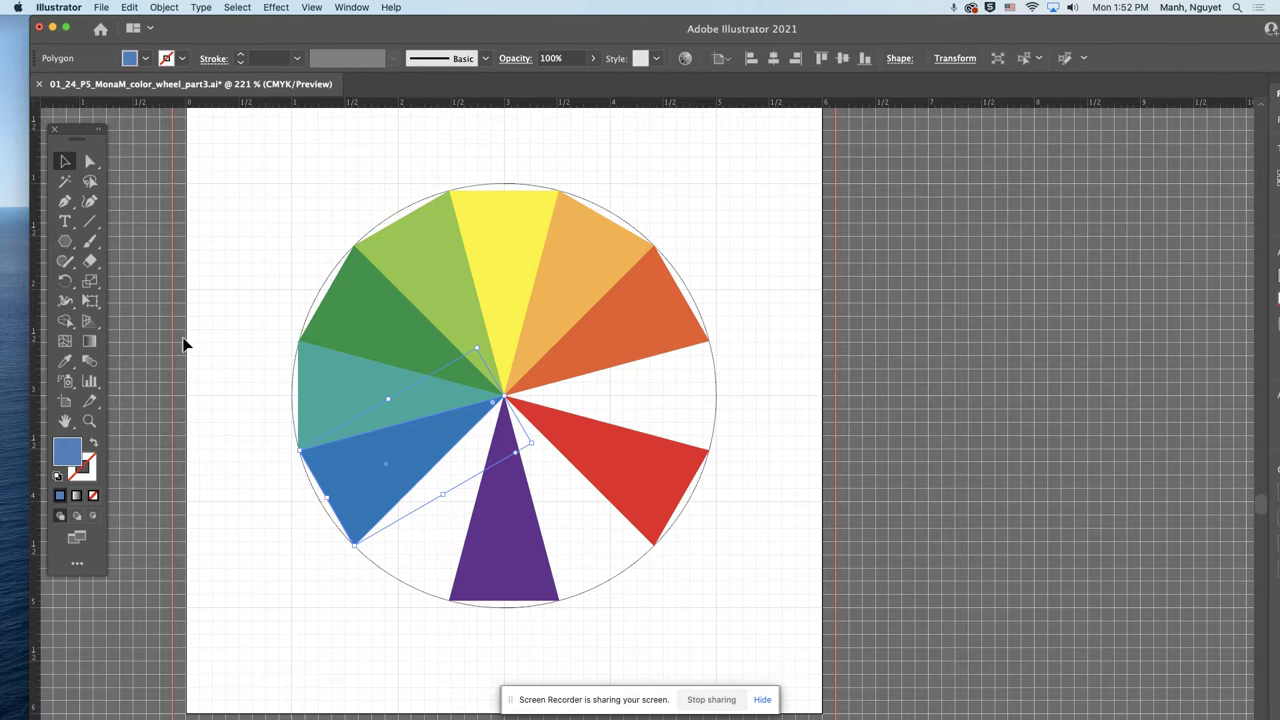
{"action": "double_click", "coordinate": [65, 282]}
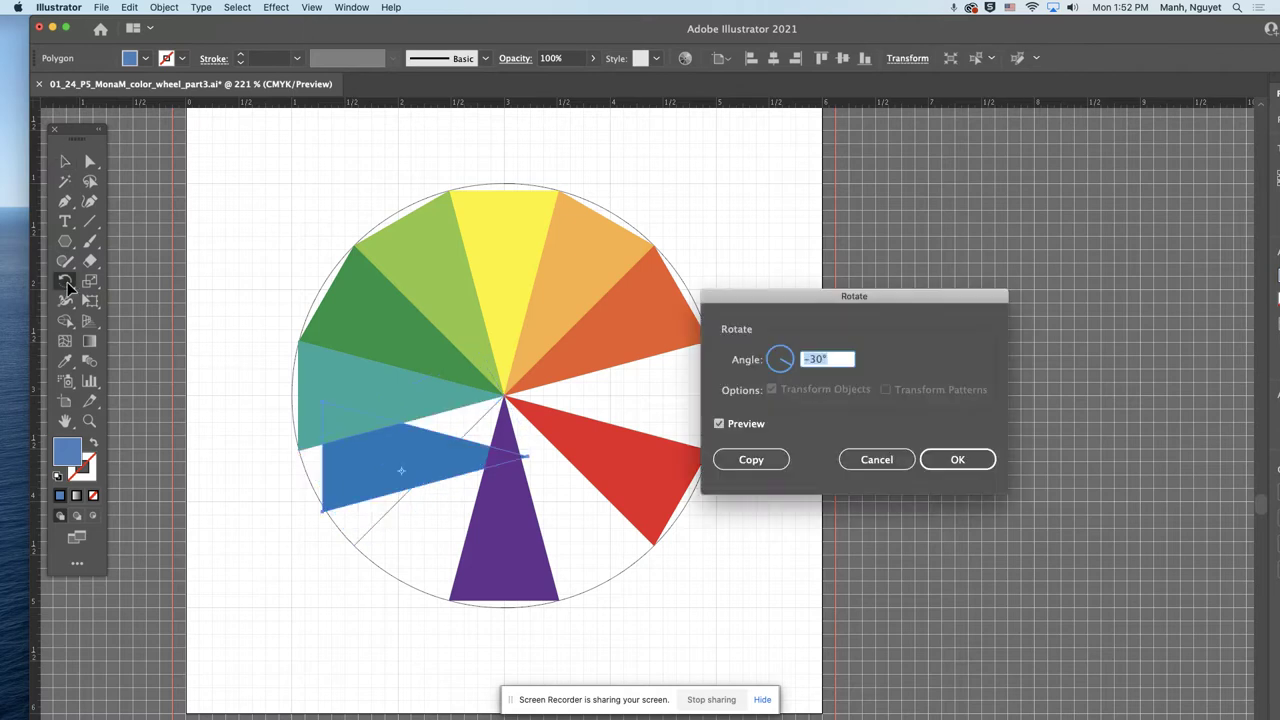
{"action": "type", "text": "30"}
{"action": "left_click", "coordinate": [733, 459]}
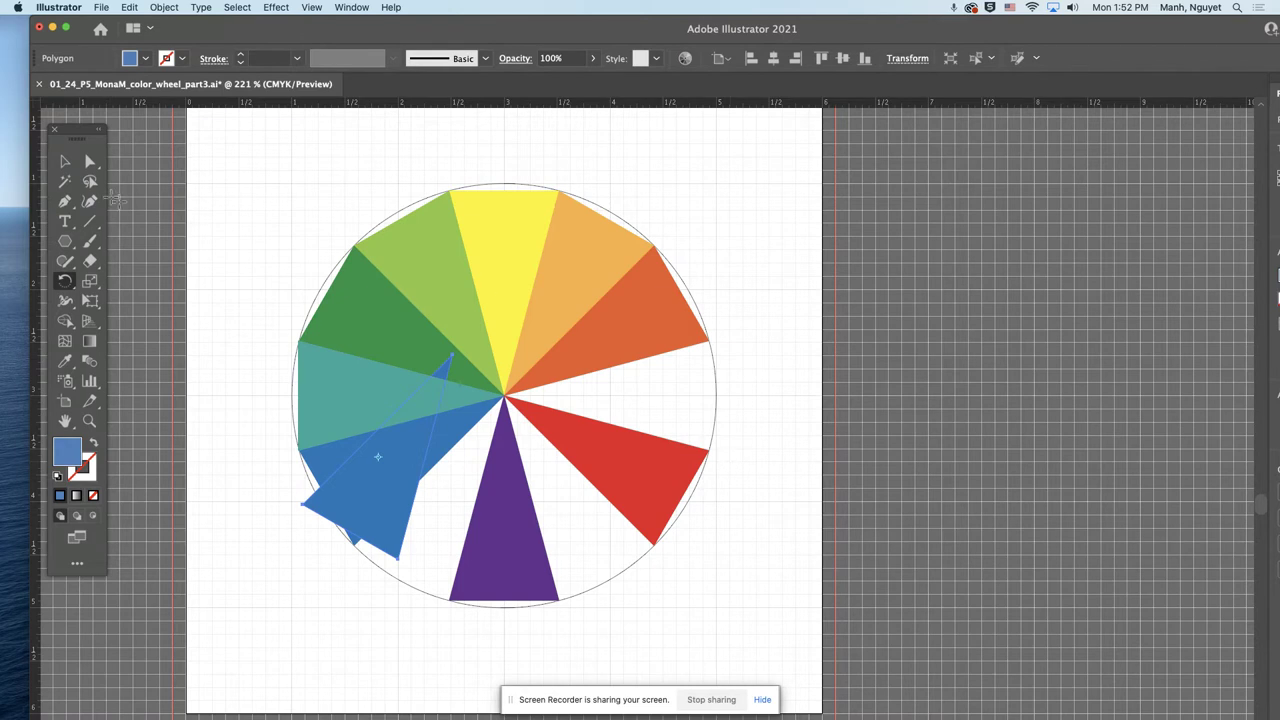
Step: Fill the rotated blue copy with the dark blue swatch and fit it into the gap between the blue and purple wedges
{"action": "left_click", "coordinate": [146, 59]}
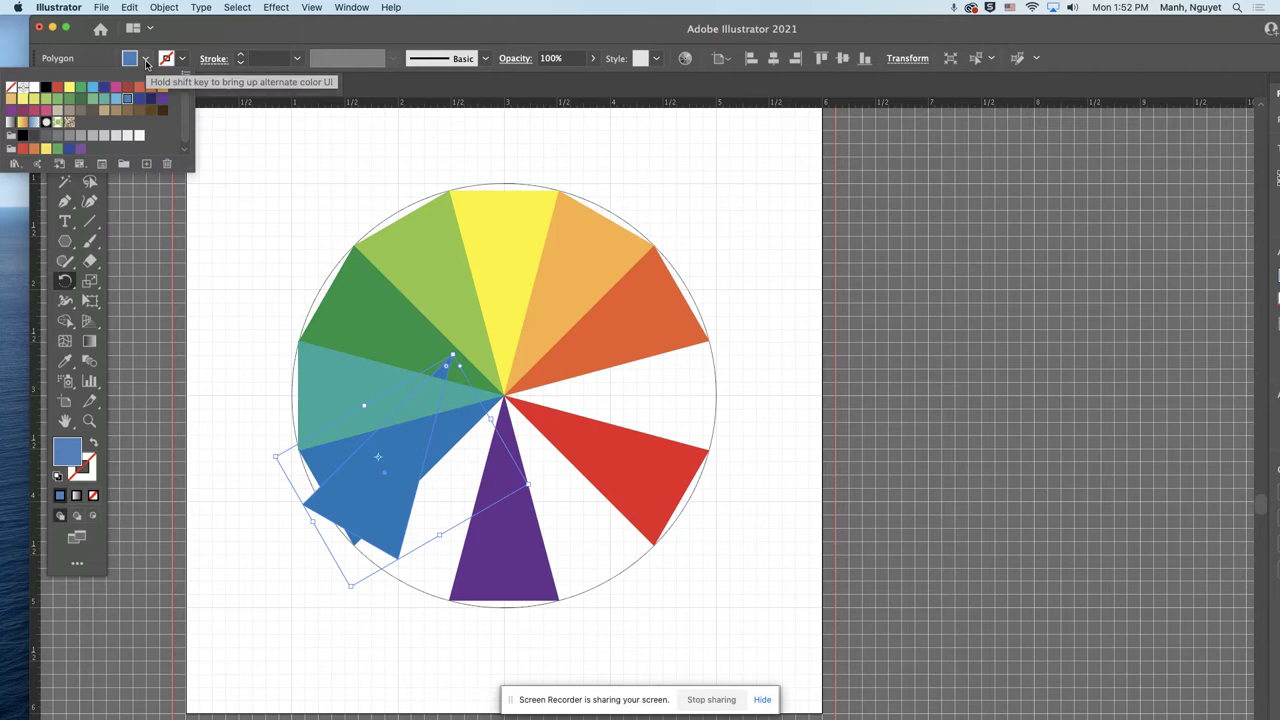
{"action": "left_click", "coordinate": [140, 101]}
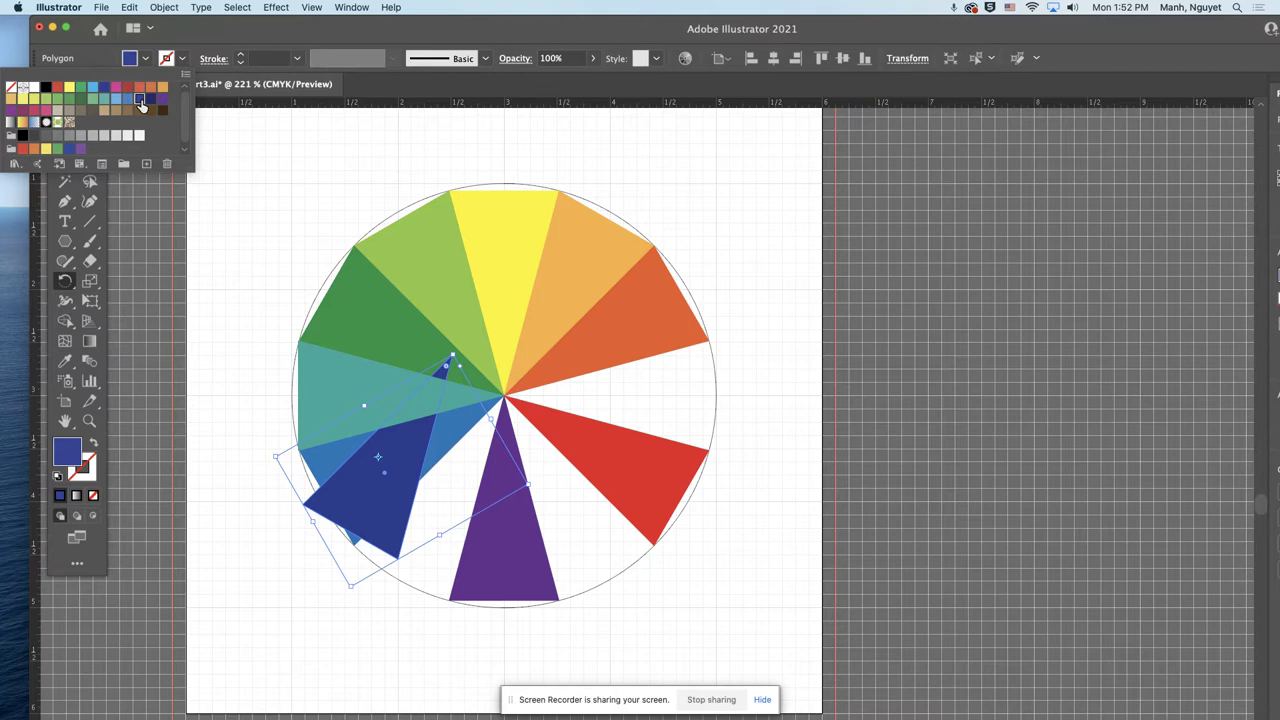
{"action": "left_click", "coordinate": [381, 87]}
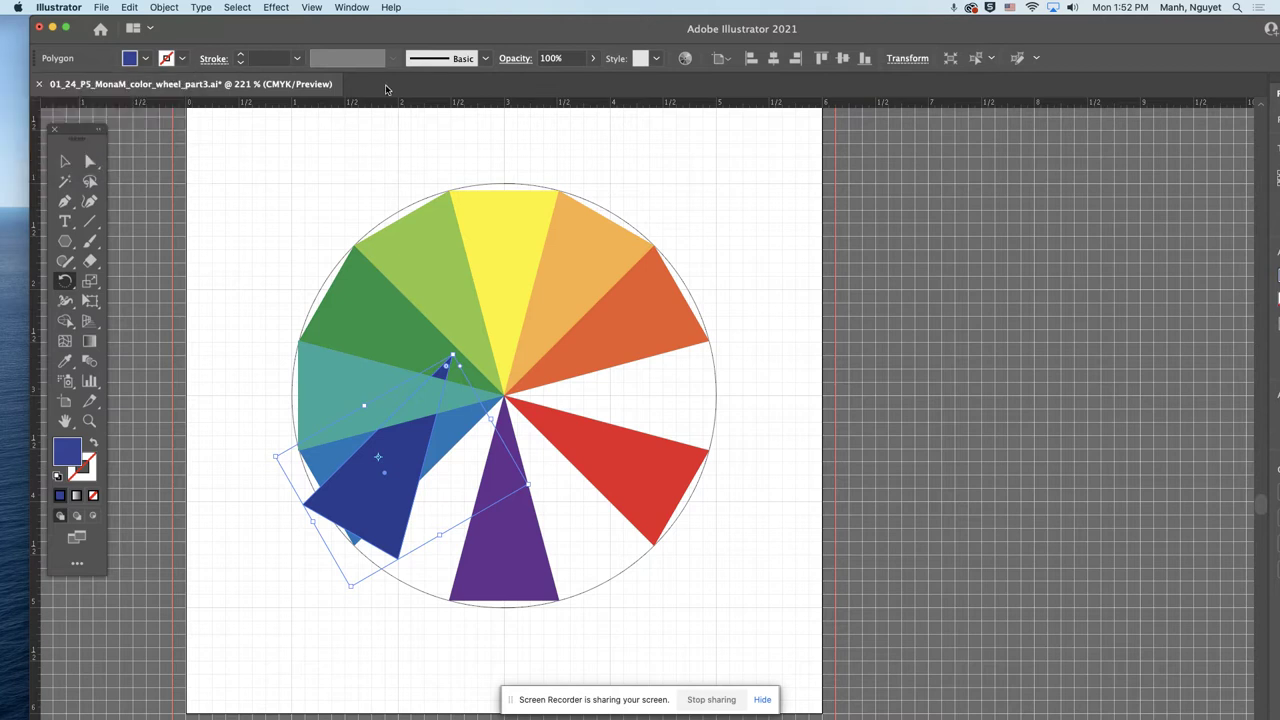
{"action": "left_click", "coordinate": [64, 161]}
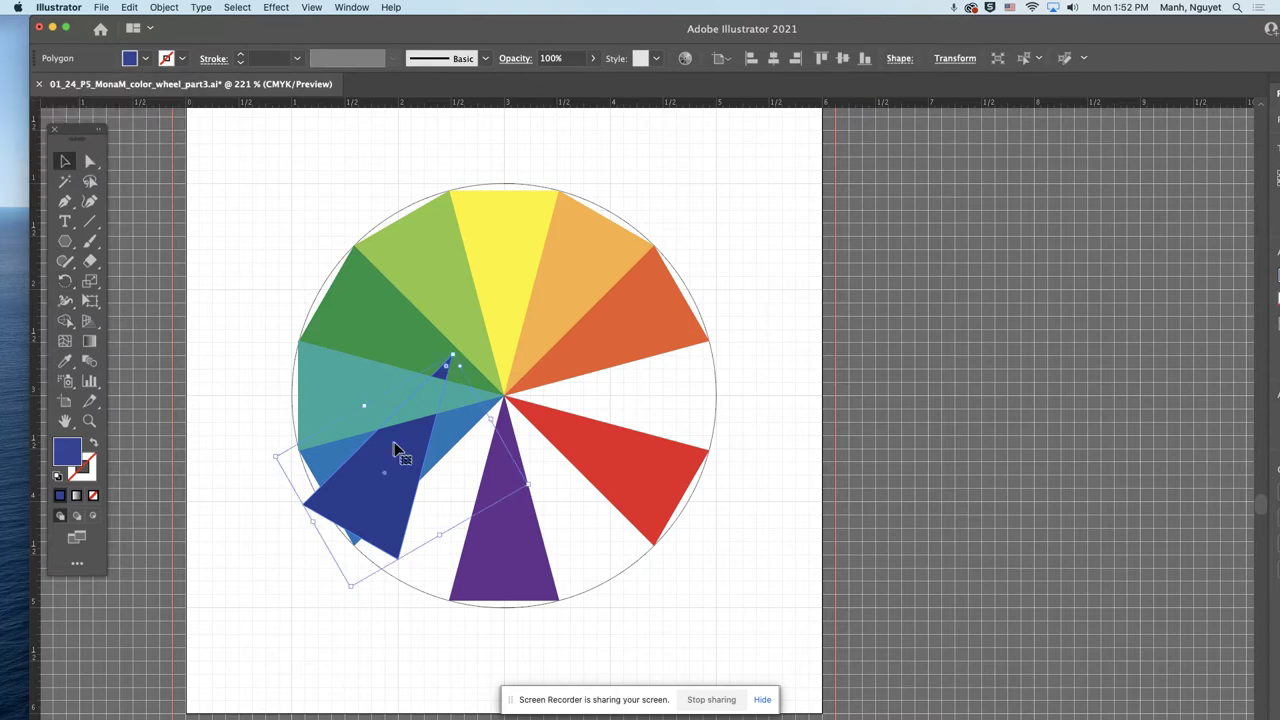
{"action": "left_click_drag", "start_coordinate": [400, 449], "coordinate": [448, 490]}
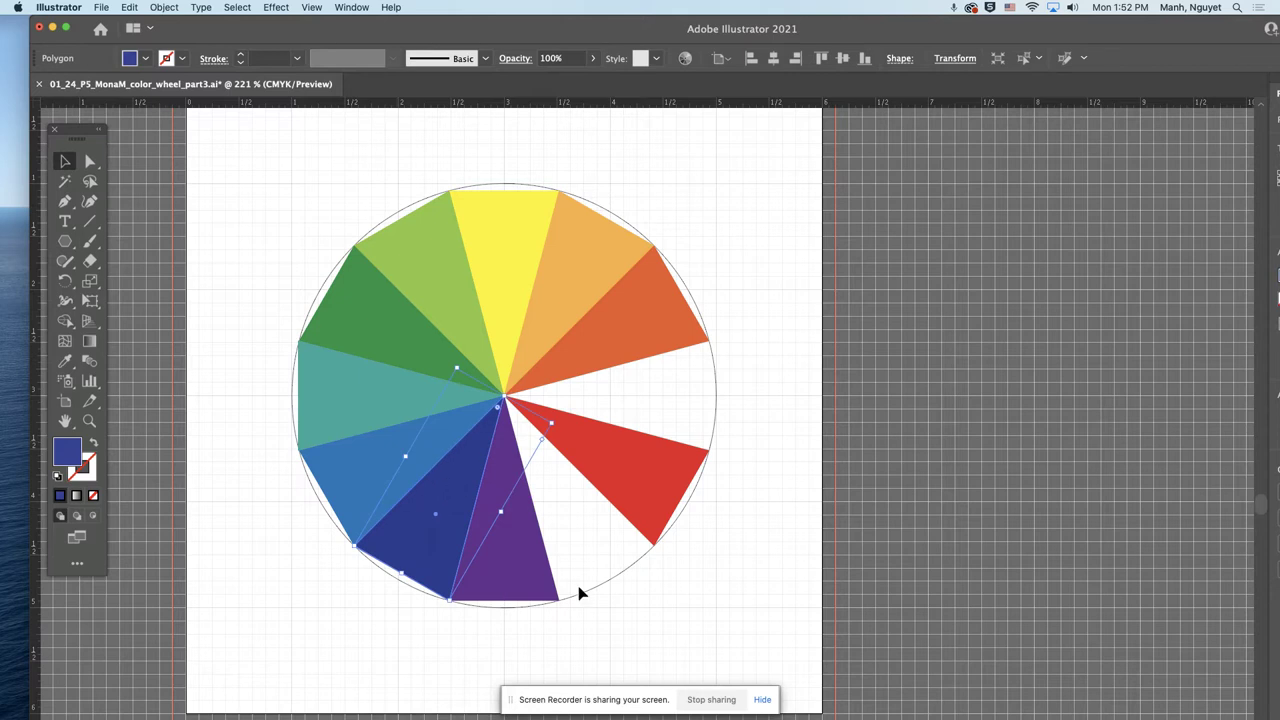
{"action": "left_click", "coordinate": [661, 608]}
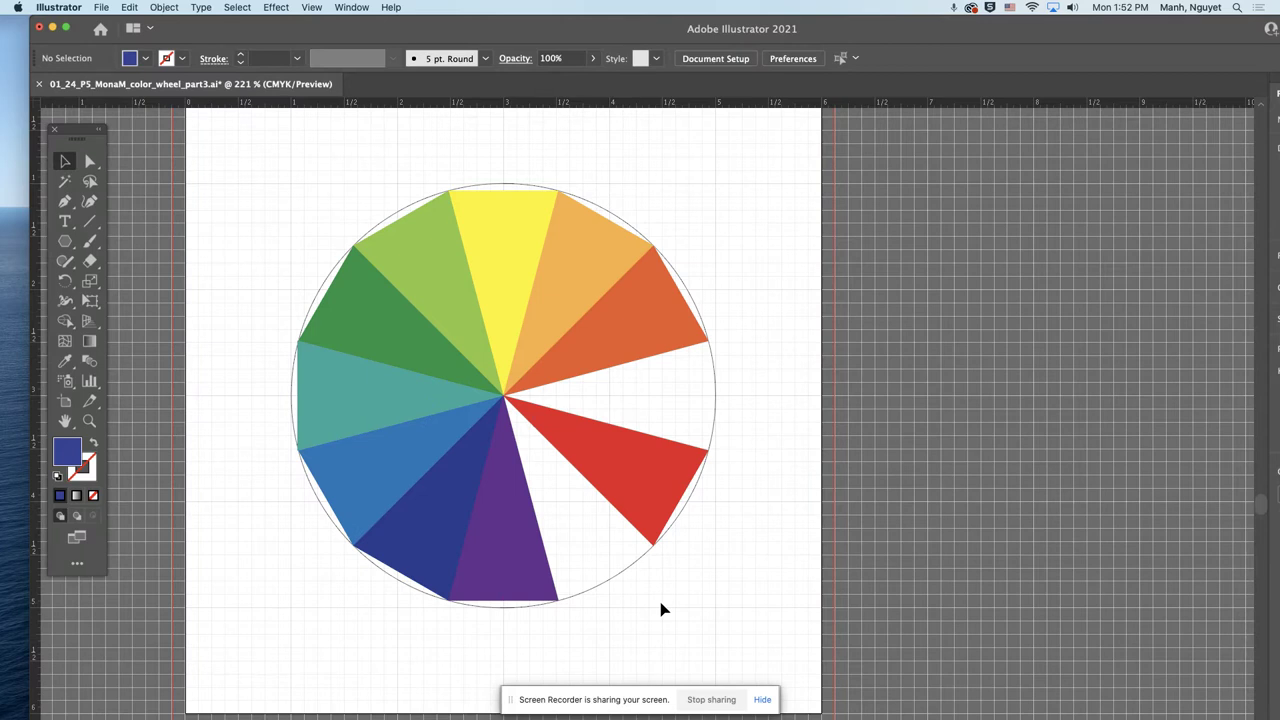
Step: Make a copy of the red wedge rotated by 30 degrees
{"action": "left_click", "coordinate": [651, 507]}
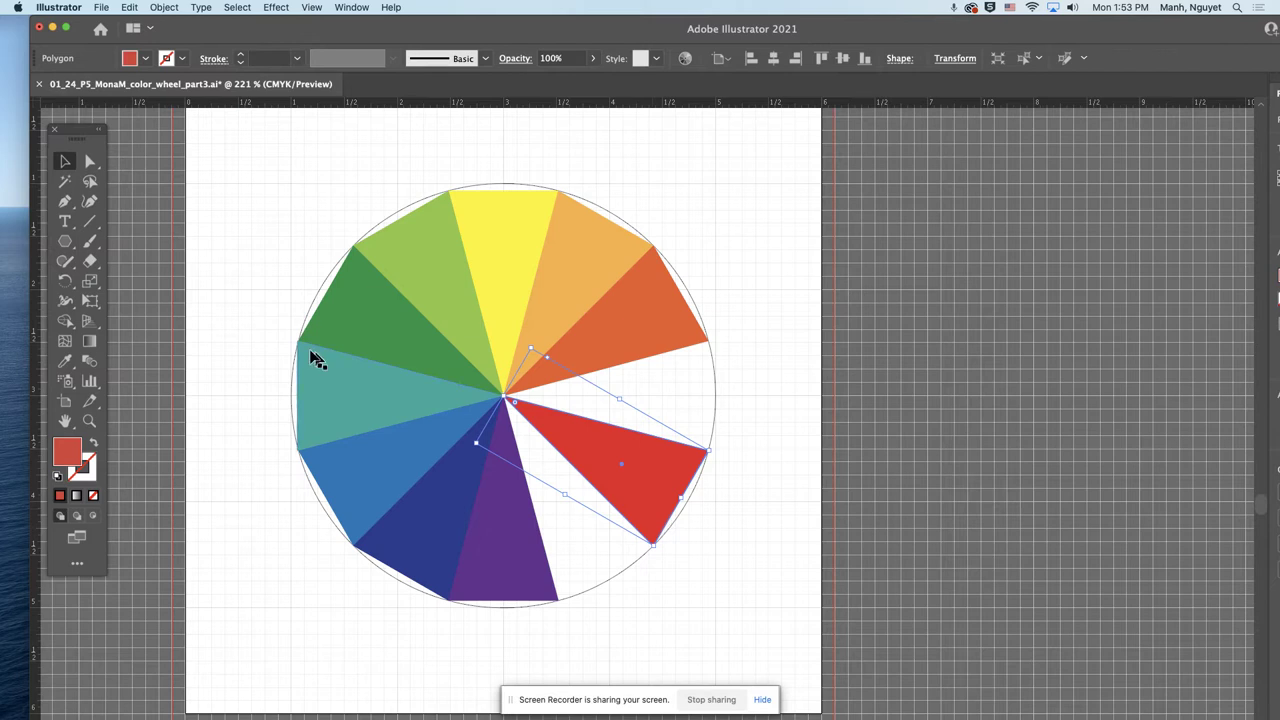
{"action": "double_click", "coordinate": [66, 285]}
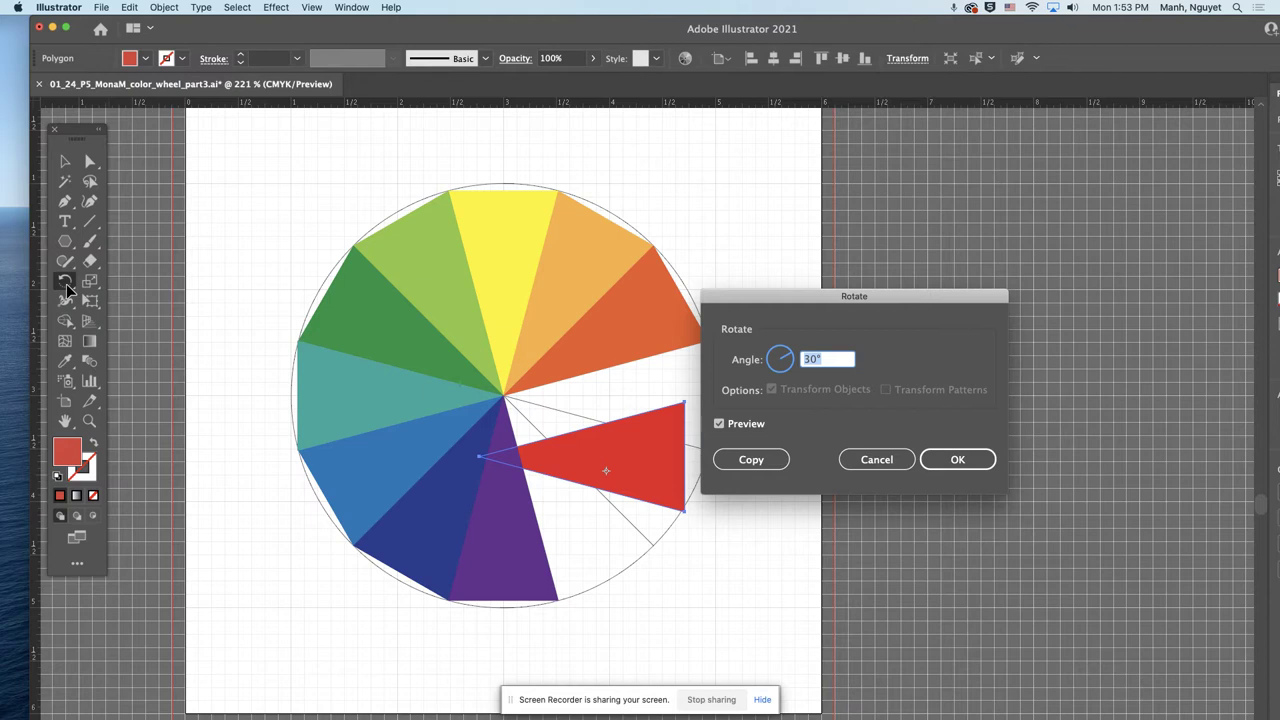
{"action": "left_click", "coordinate": [755, 464]}
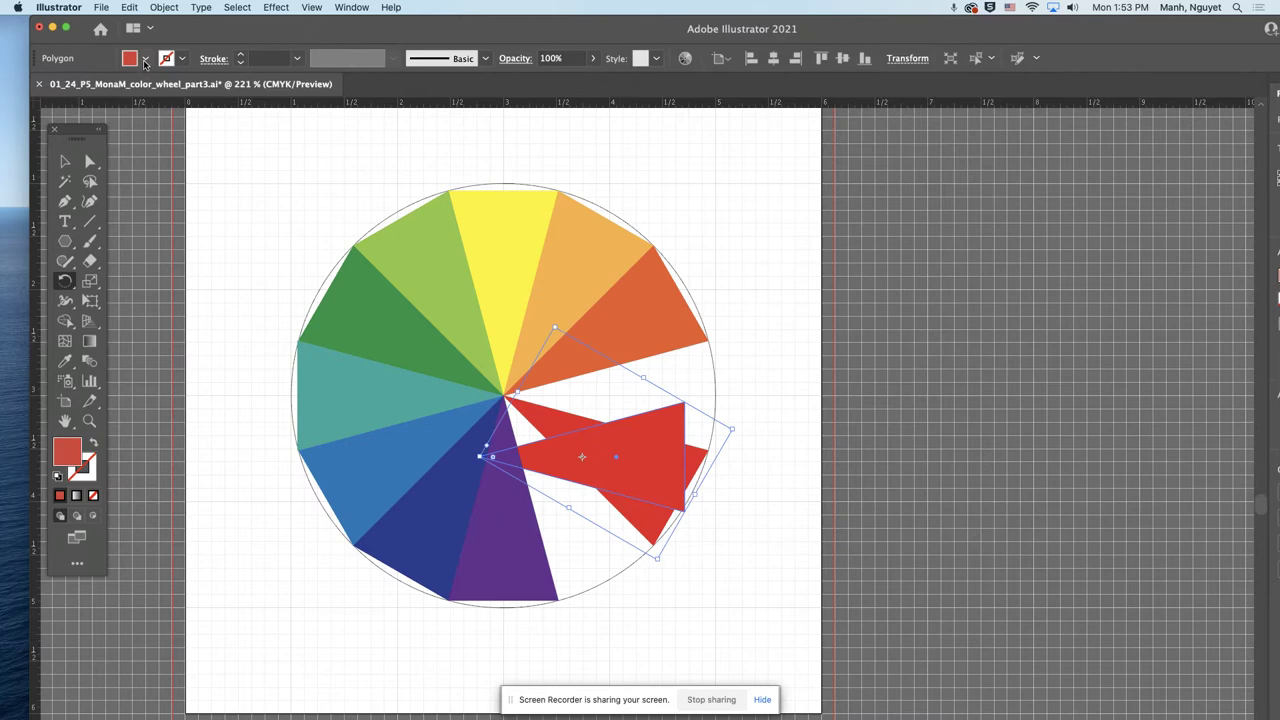
Step: Fill the rotated red copy with an orange swatch and fit it into the gap between the orange and red wedges
{"action": "left_click", "coordinate": [145, 59]}
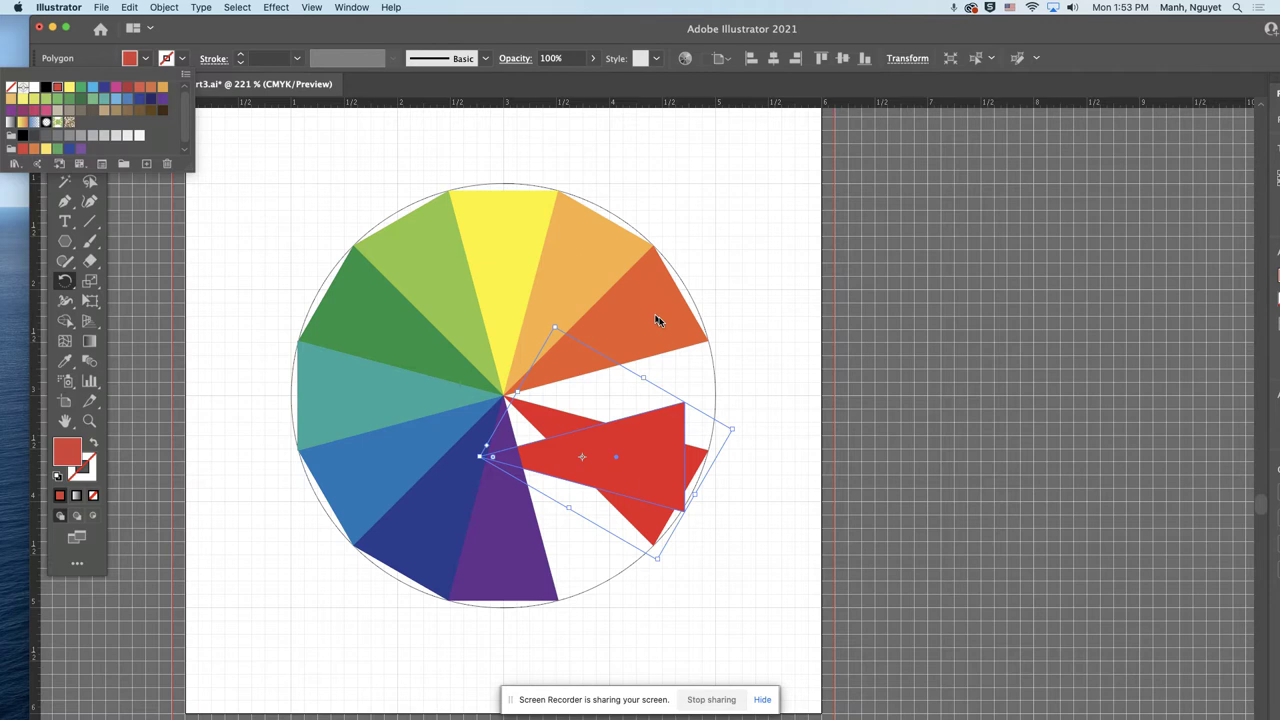
{"action": "left_click", "coordinate": [141, 88]}
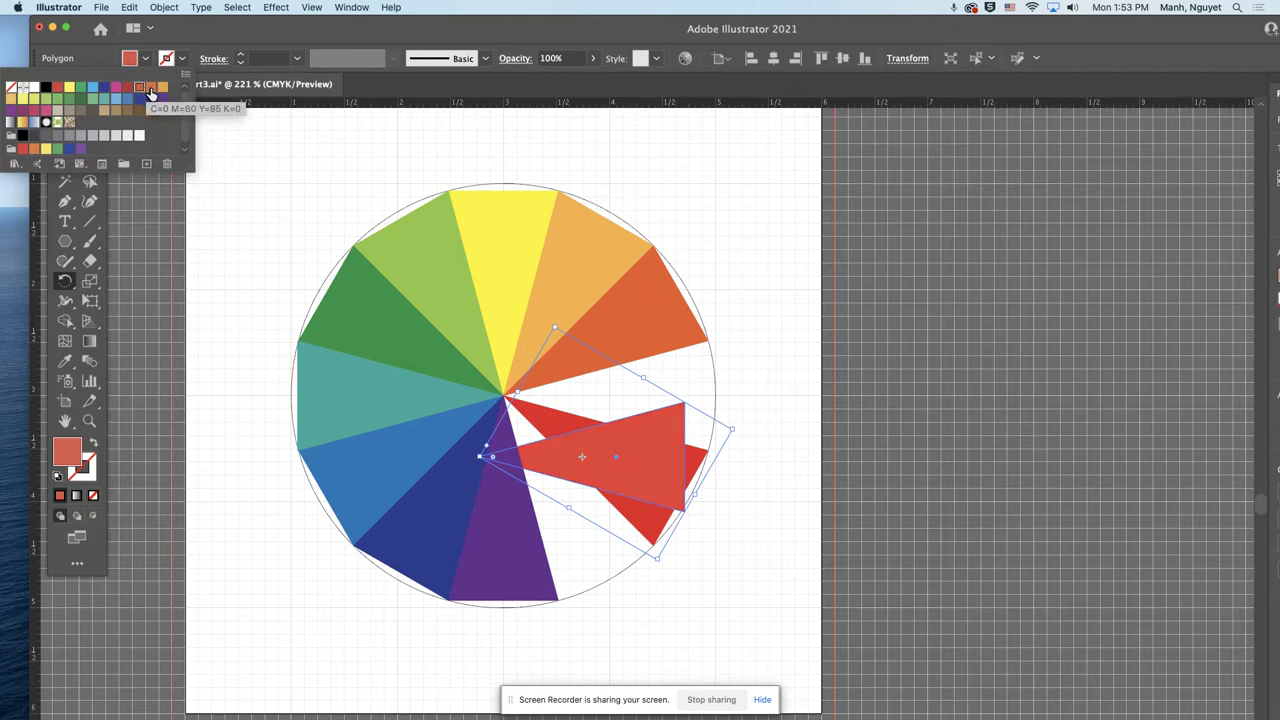
{"action": "left_click", "coordinate": [151, 89]}
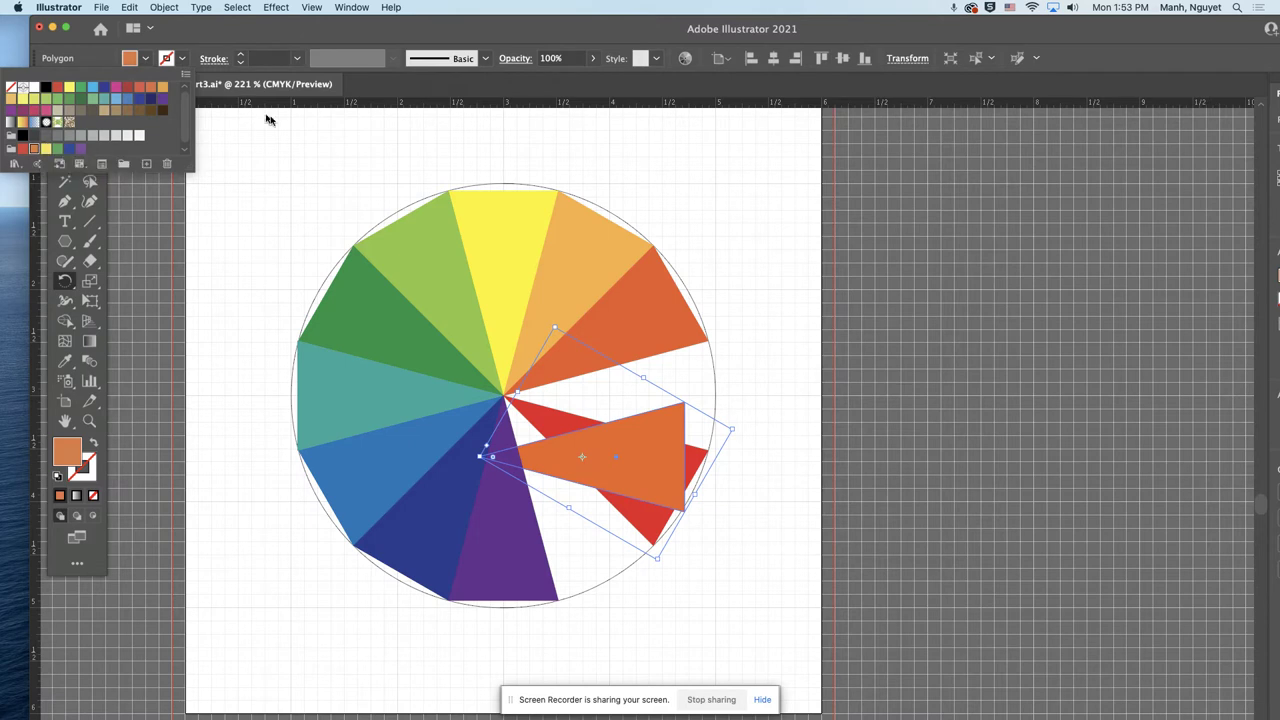
{"action": "left_click", "coordinate": [520, 307]}
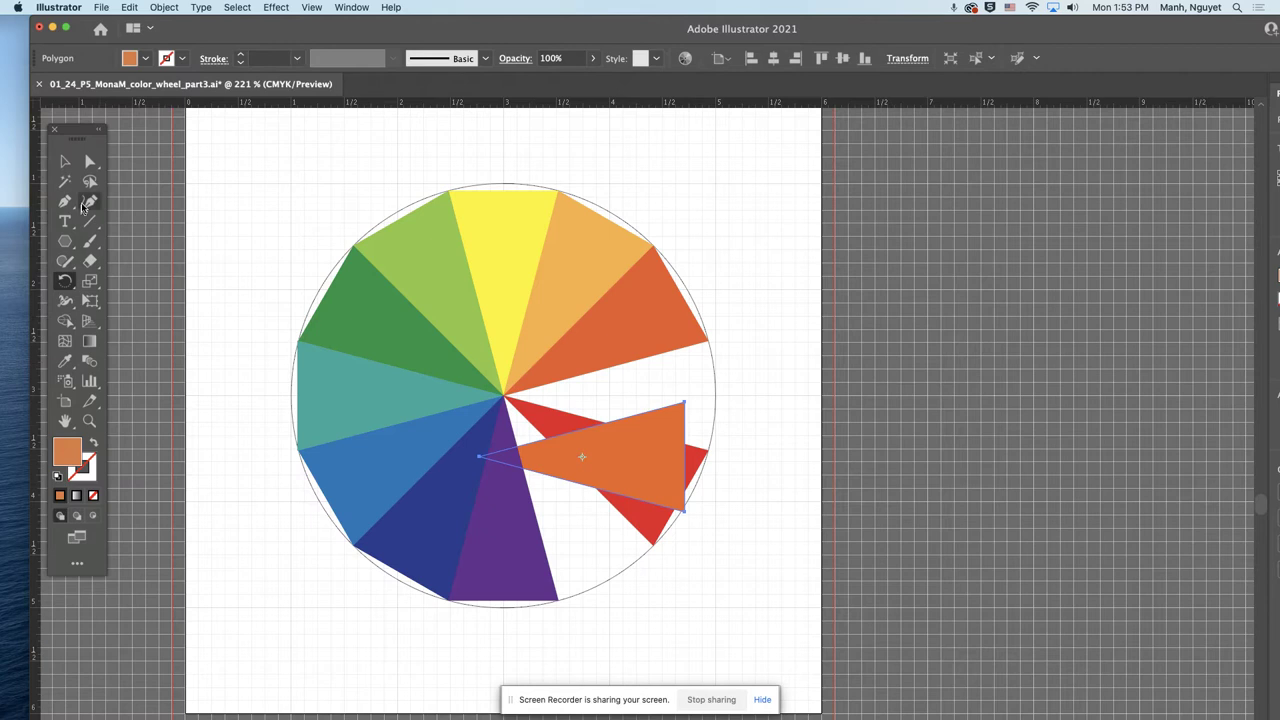
{"action": "left_click", "coordinate": [64, 161]}
{"action": "left_click_drag", "start_coordinate": [638, 457], "coordinate": [659, 388]}
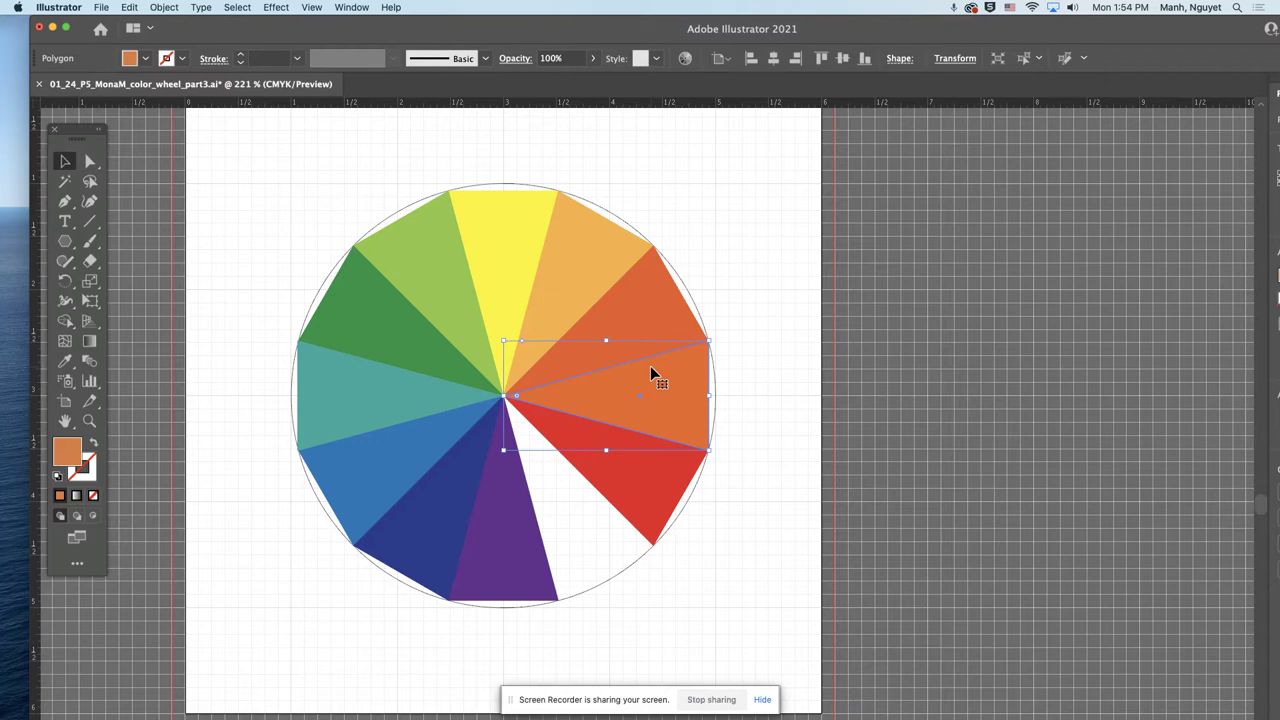
Step: Check the upper orange wedge's swatch and apply the same C=0 M=80 Y=95 K=0 fill to the new wedge beside the red one
{"action": "left_click", "coordinate": [630, 297]}
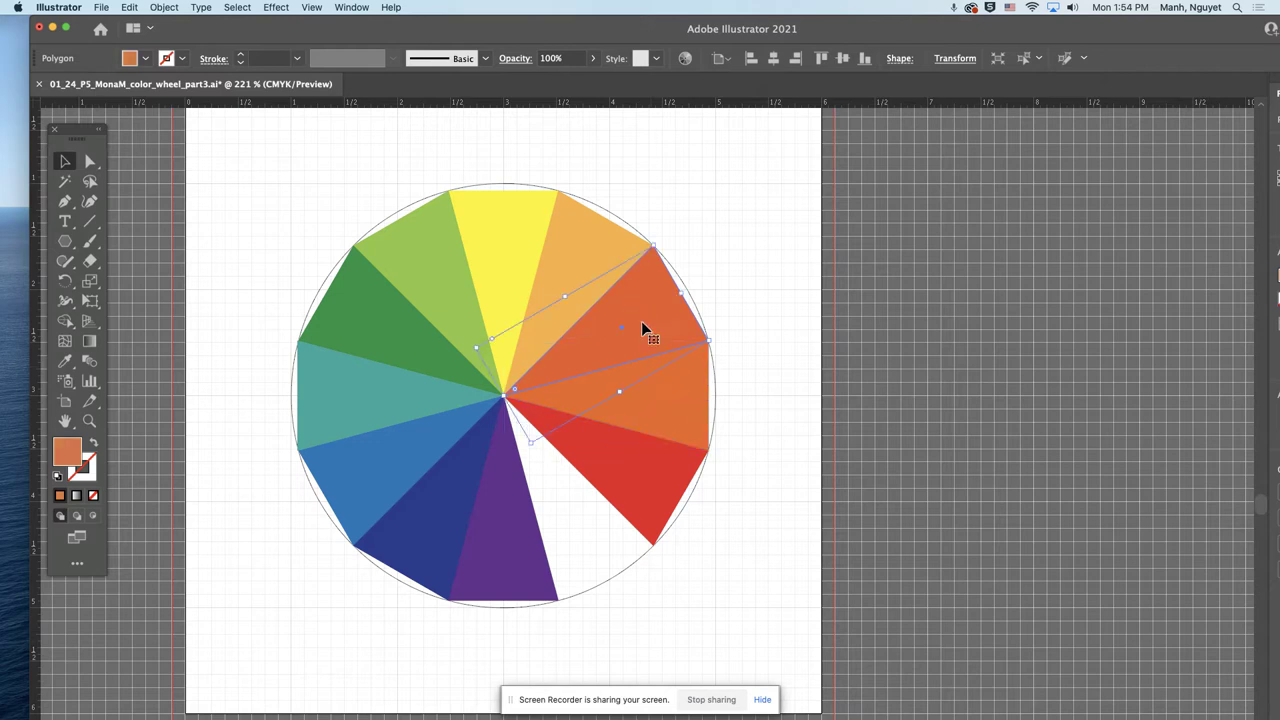
{"action": "left_click", "coordinate": [145, 58]}
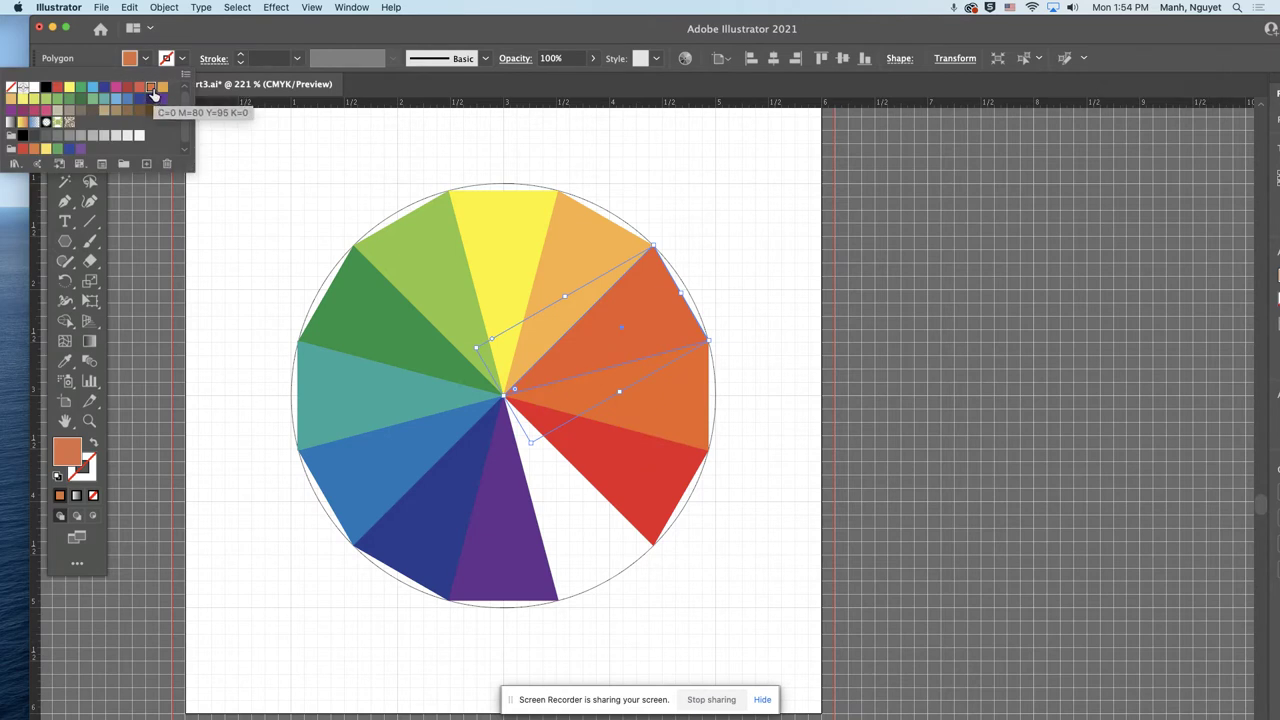
{"action": "left_click", "coordinate": [690, 414]}
{"action": "left_click", "coordinate": [692, 418]}
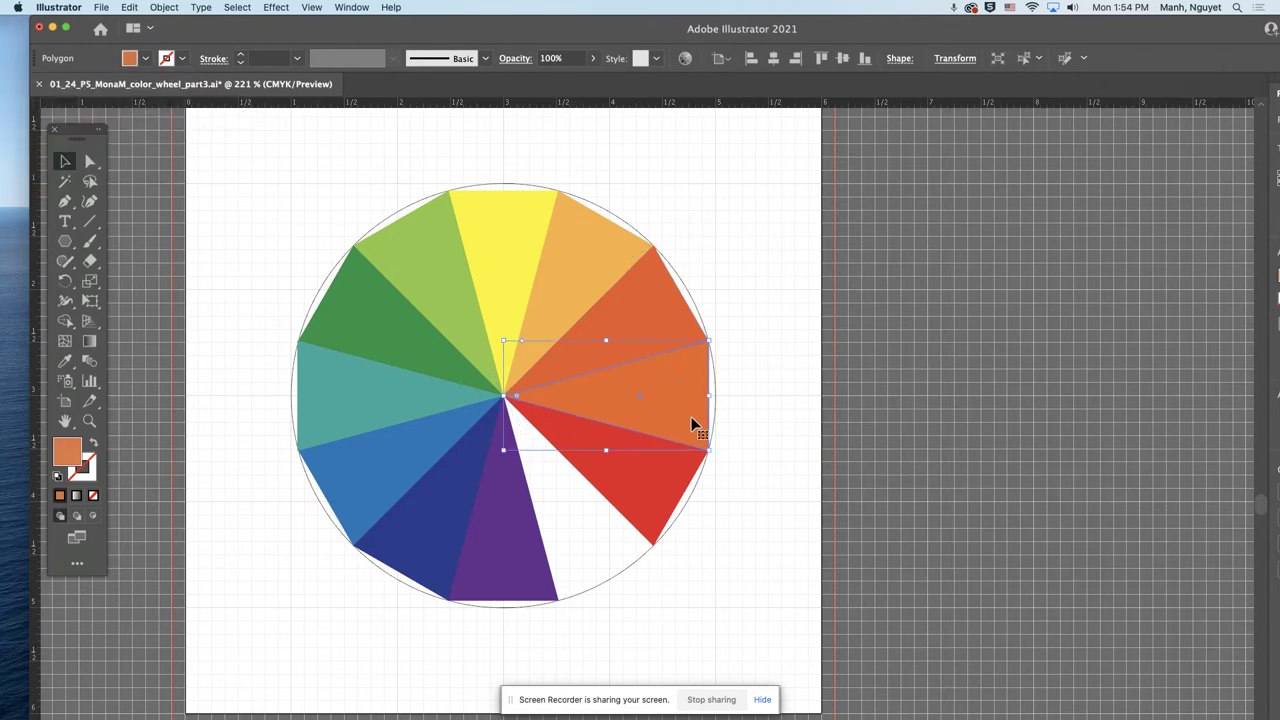
{"action": "left_click", "coordinate": [145, 58]}
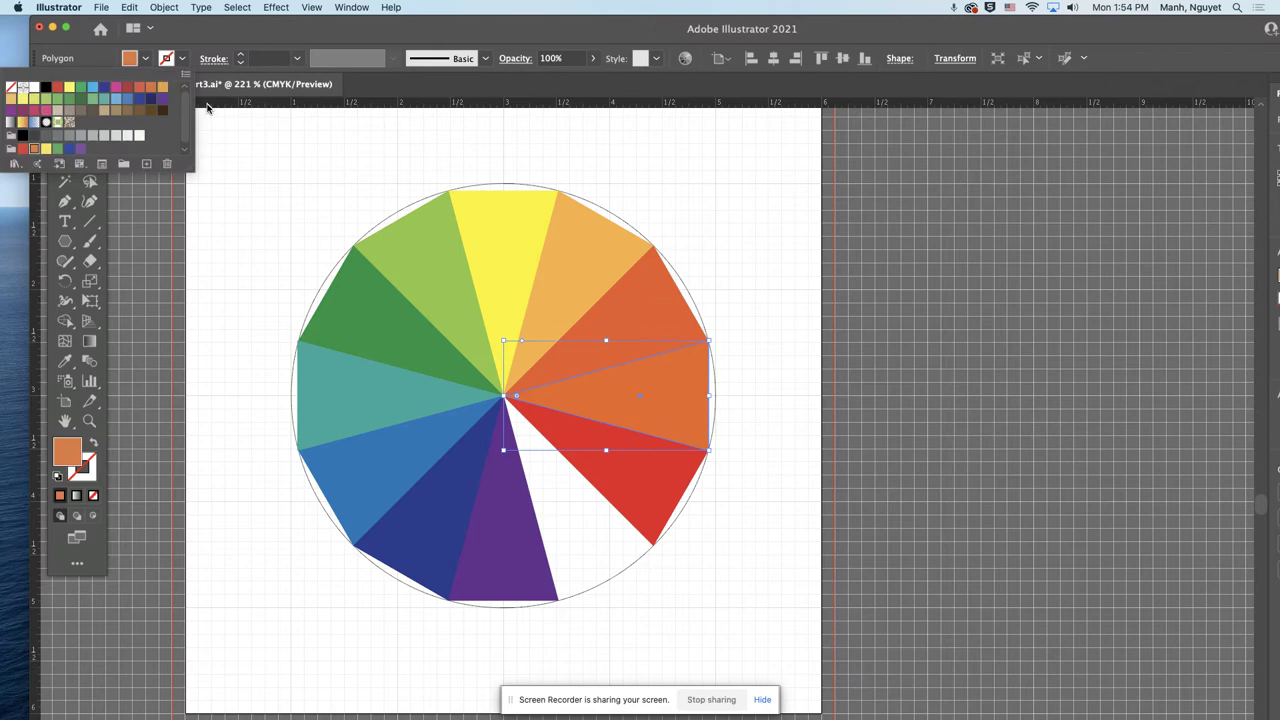
{"action": "left_click", "coordinate": [152, 90]}
Step: Recolor the wedge between the light orange and red-orange wedges with the yellowish orange swatch, after trying C=0 M=90 Y=85 K=0
{"action": "left_click", "coordinate": [625, 299]}
{"action": "left_click", "coordinate": [625, 300]}
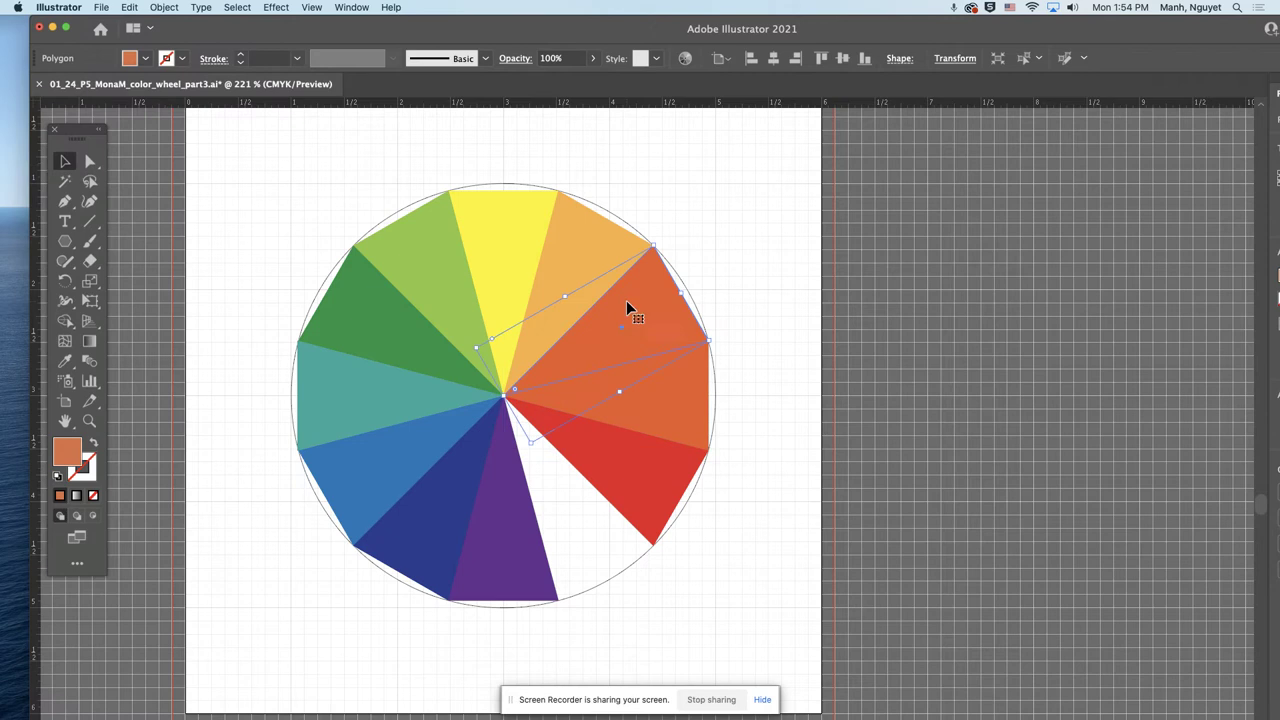
{"action": "left_click", "coordinate": [145, 58]}
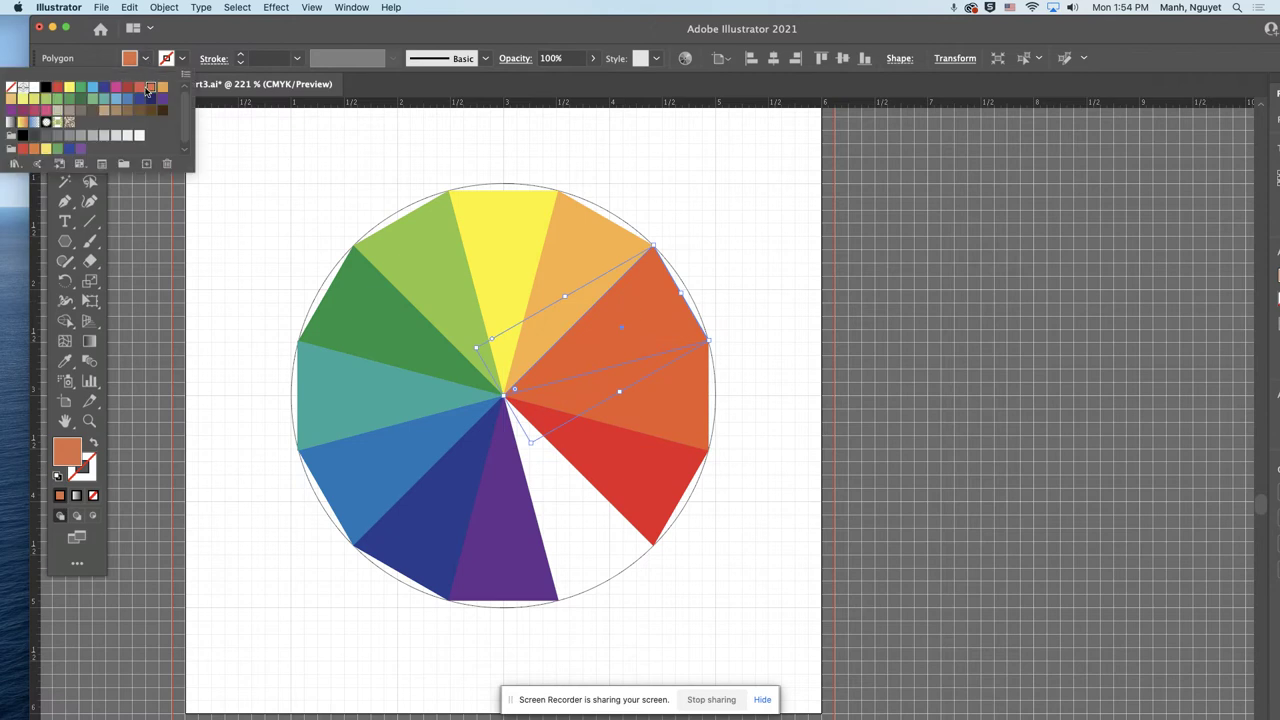
{"action": "left_click", "coordinate": [141, 89]}
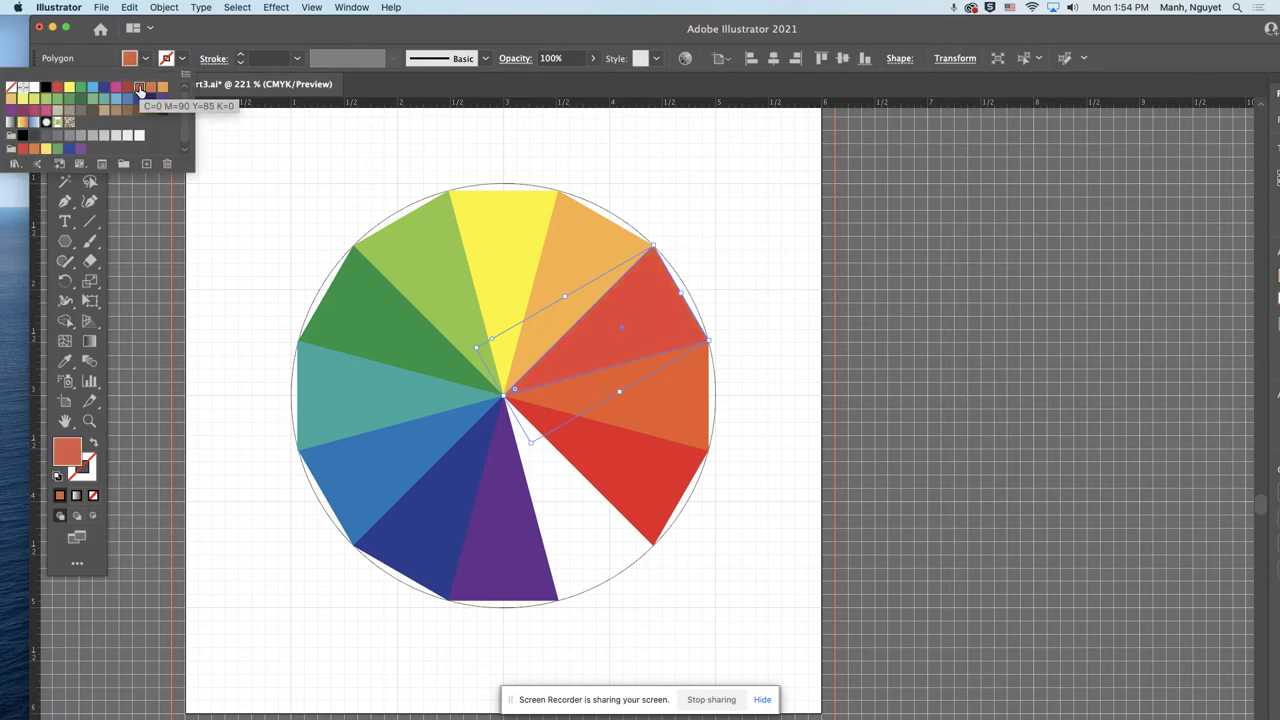
{"action": "left_click", "coordinate": [162, 87]}
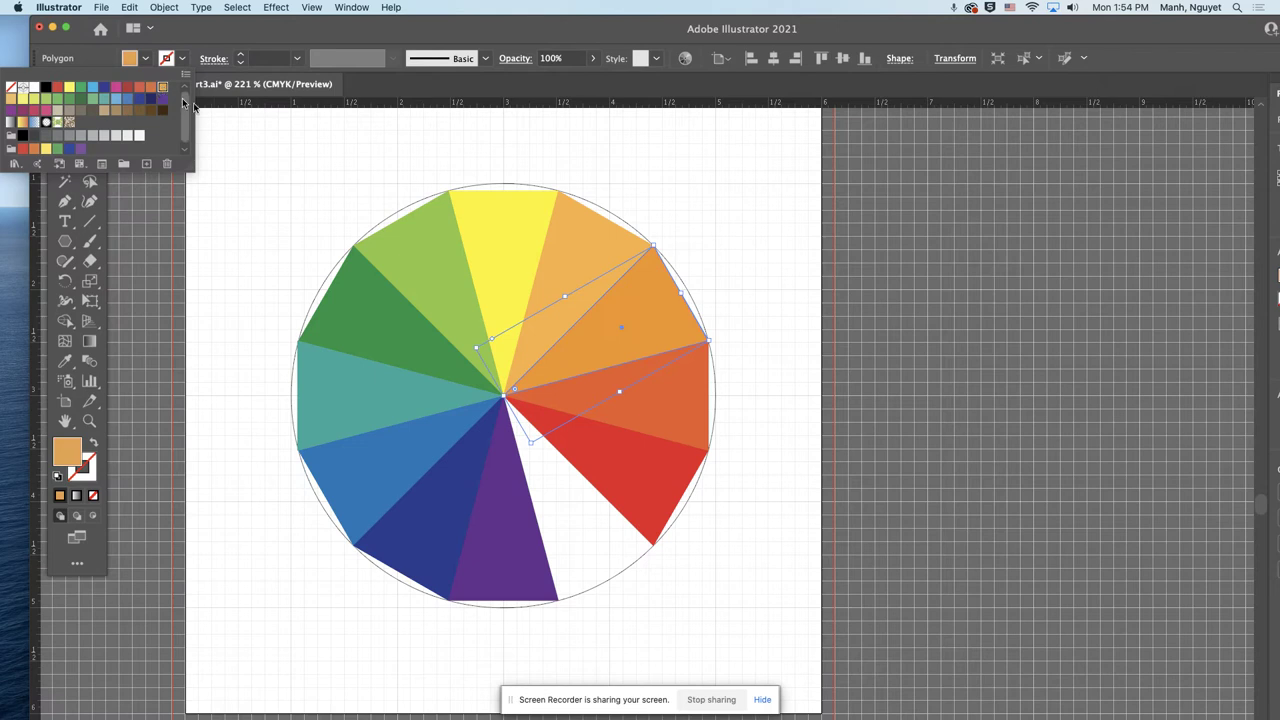
{"action": "left_click", "coordinate": [730, 254]}
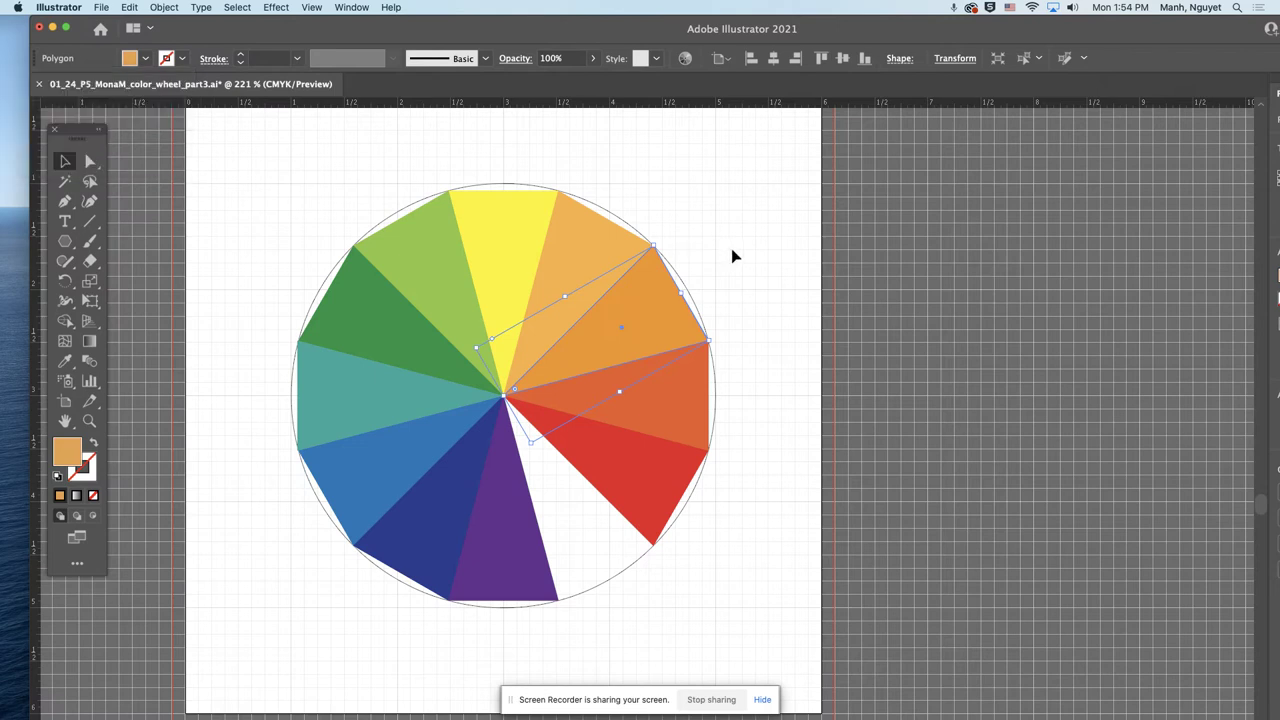
{"action": "left_click", "coordinate": [733, 252]}
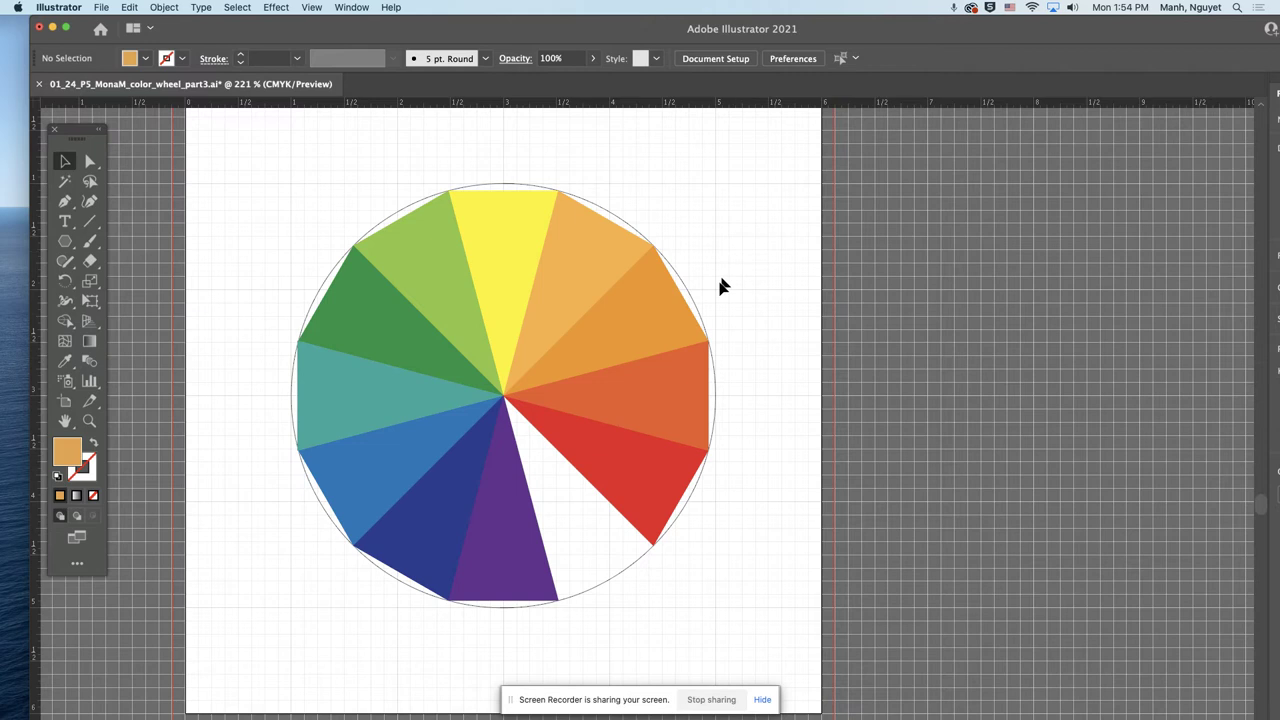
Step: Make a copy of the red wedge rotated by -30 degrees
{"action": "left_click", "coordinate": [672, 440]}
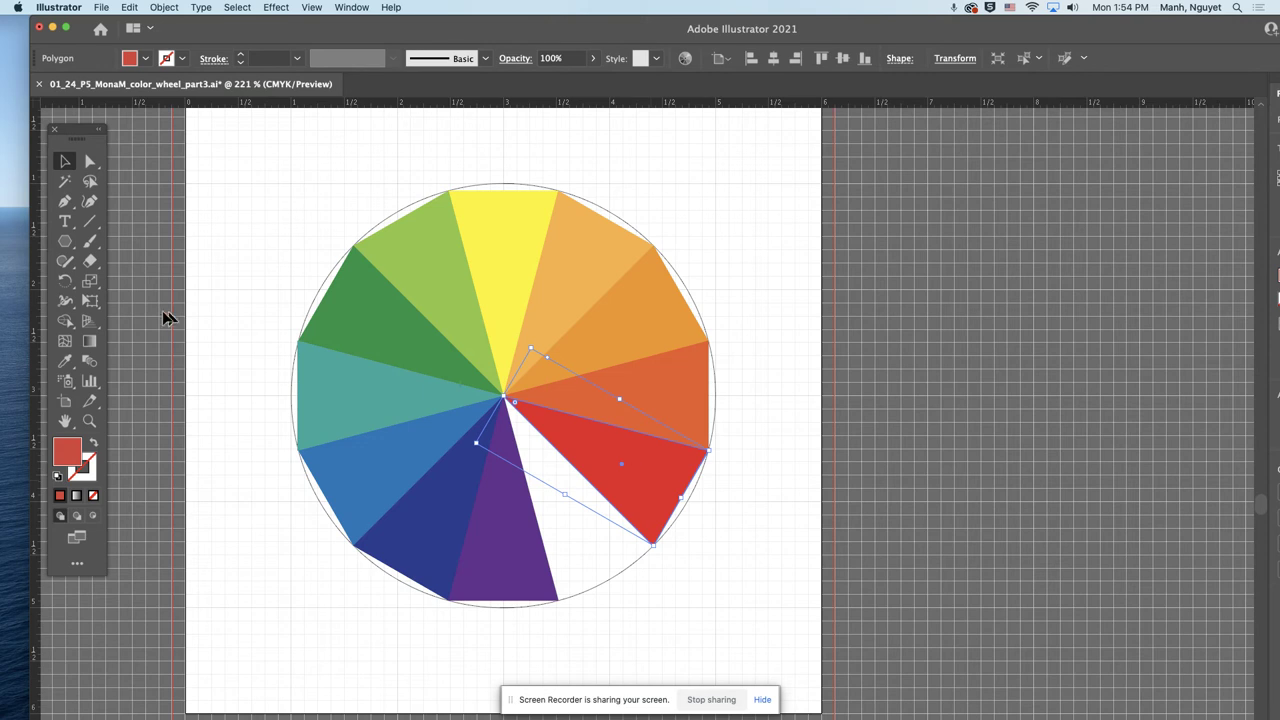
{"action": "key", "text": "super+z"}
{"action": "left_click", "coordinate": [65, 283]}
{"action": "double_click", "coordinate": [65, 285]}
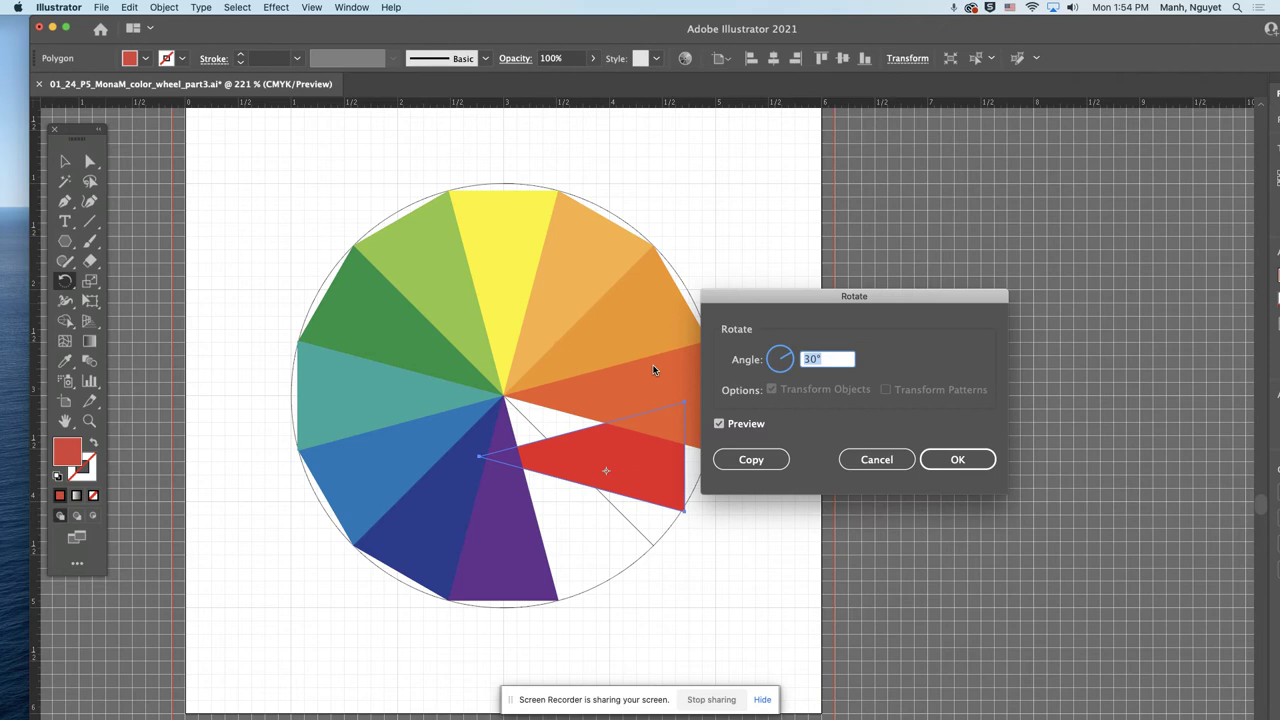
{"action": "type", "text": "-30"}
{"action": "left_click", "coordinate": [731, 462]}
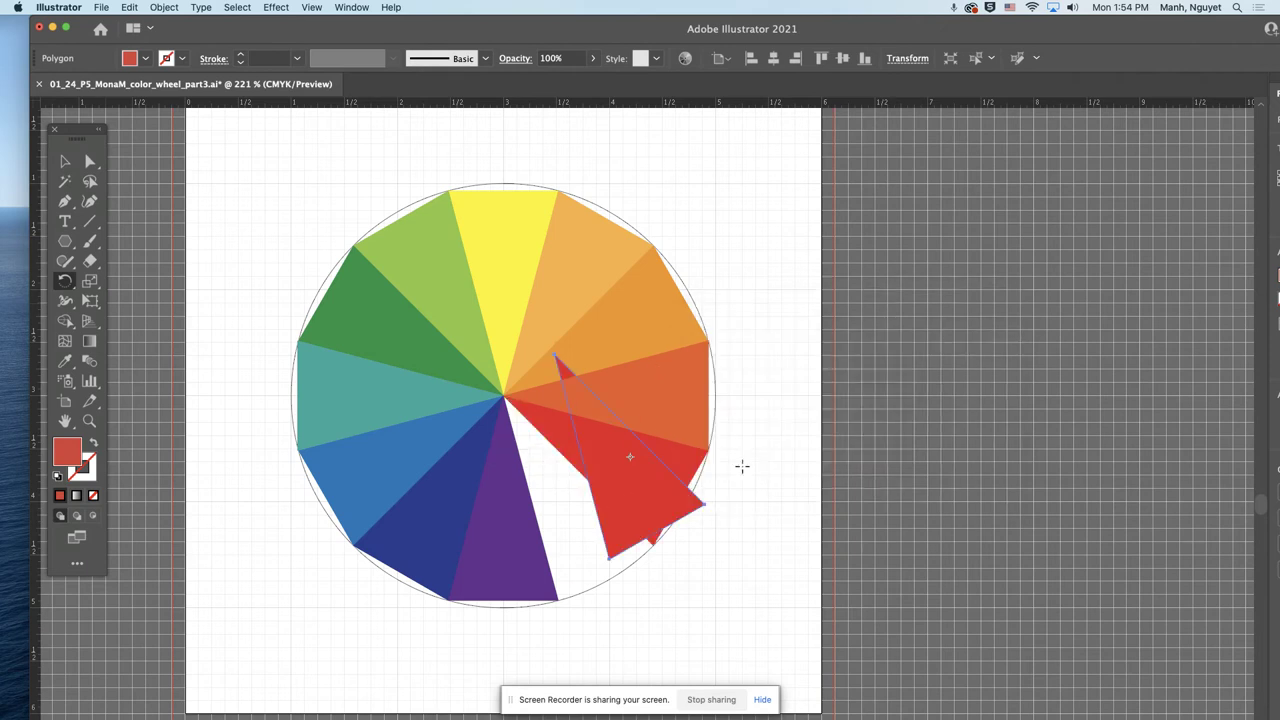
Step: Fill the rotated red copy with the C=15 M=100 Y=90 K=10 swatch and fit it into the gap between the red and purple wedges
{"action": "left_click", "coordinate": [65, 162]}
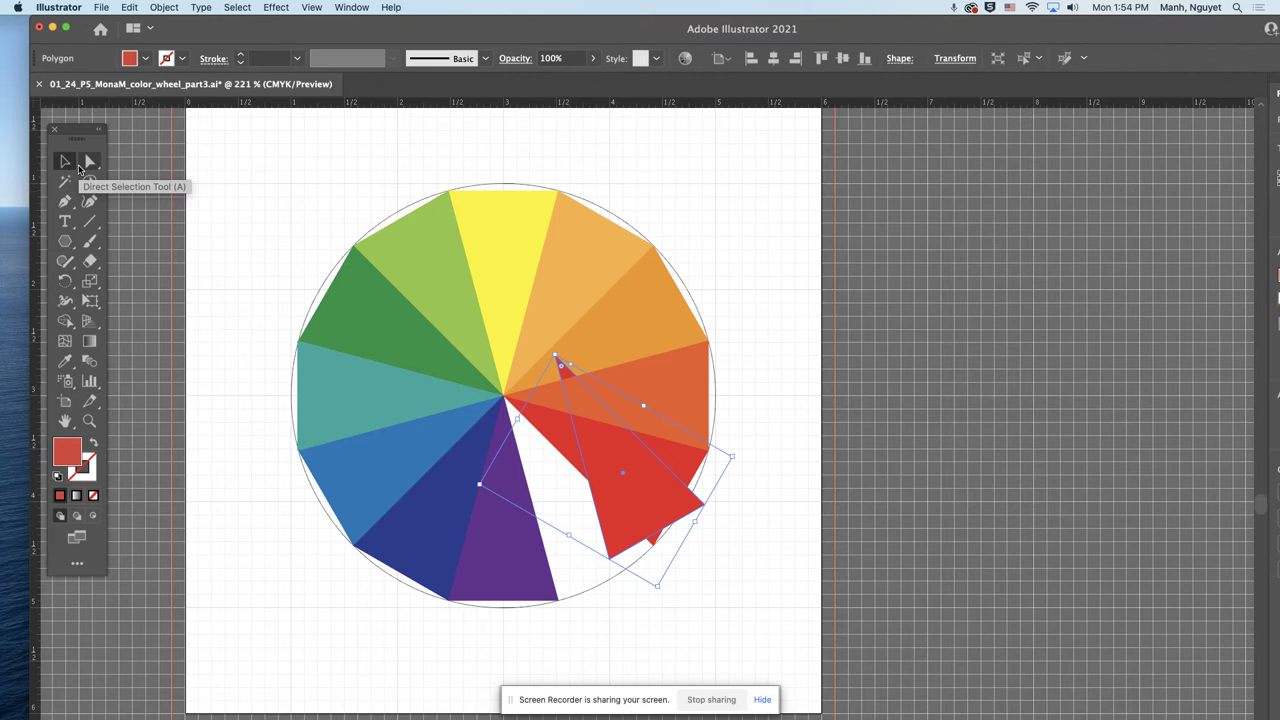
{"action": "left_click", "coordinate": [144, 60]}
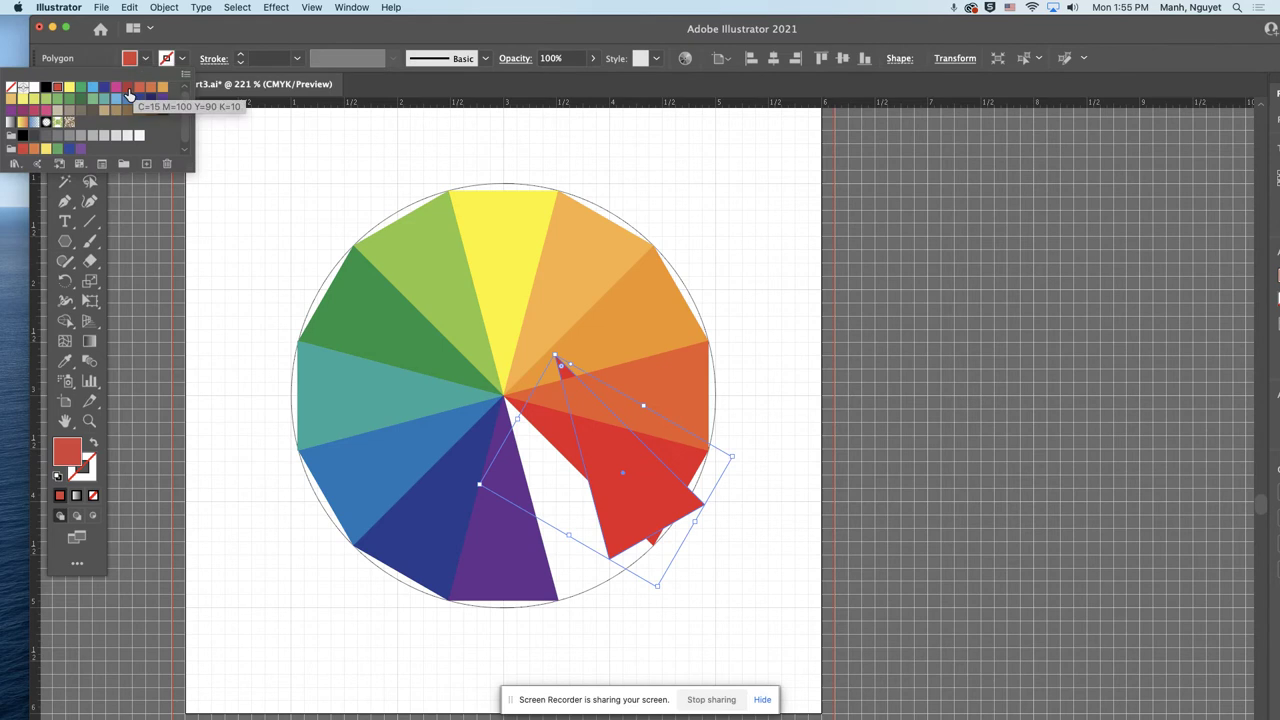
{"action": "left_click", "coordinate": [127, 89]}
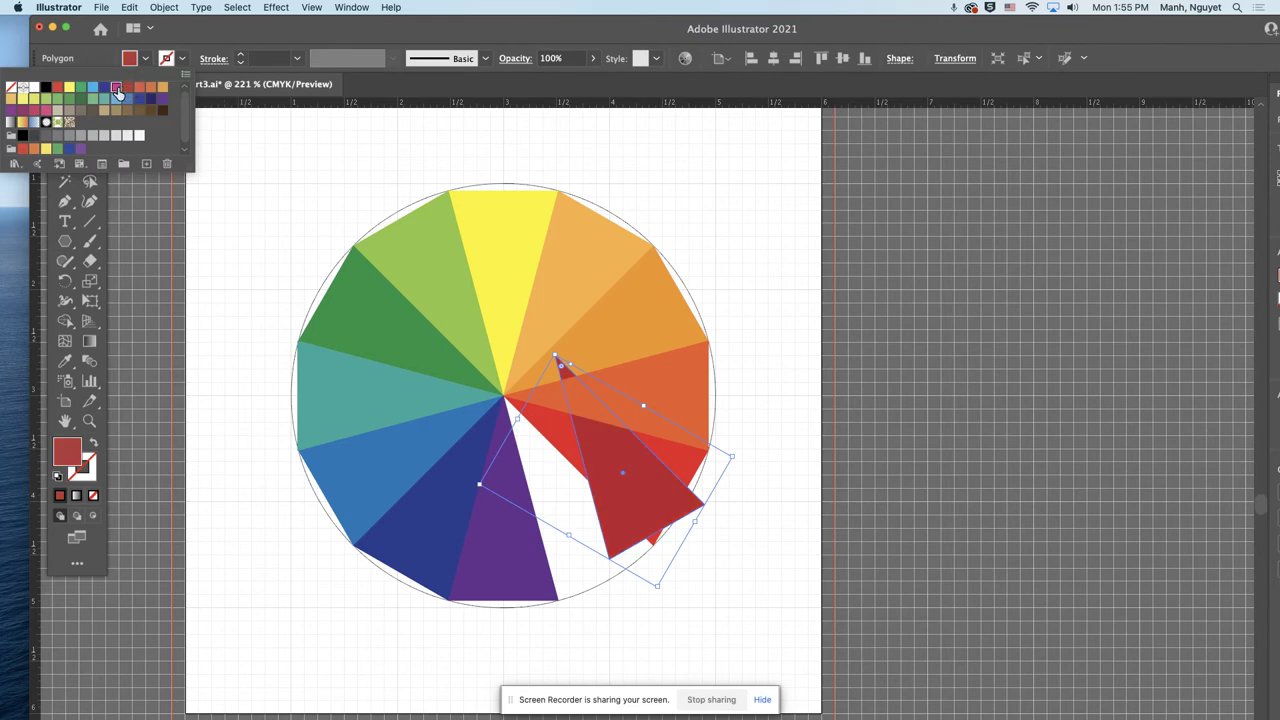
{"action": "left_click", "coordinate": [116, 89]}
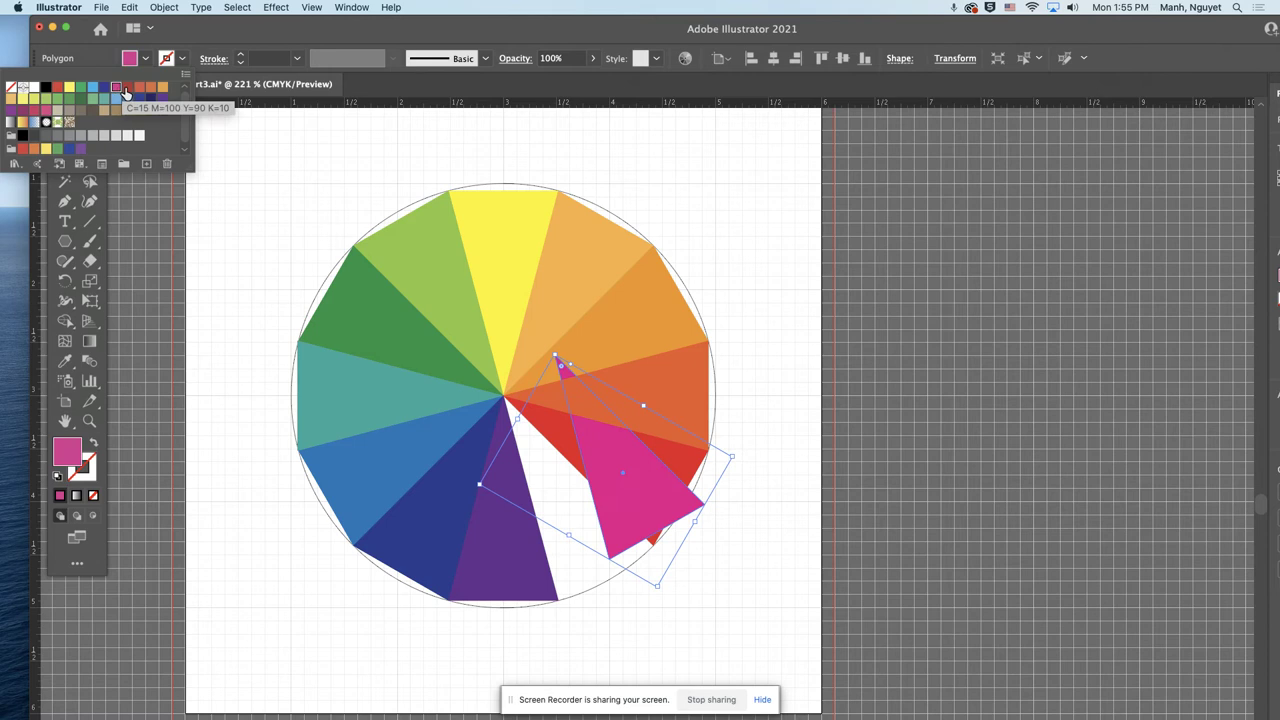
{"action": "left_click", "coordinate": [127, 90]}
{"action": "left_click", "coordinate": [633, 462]}
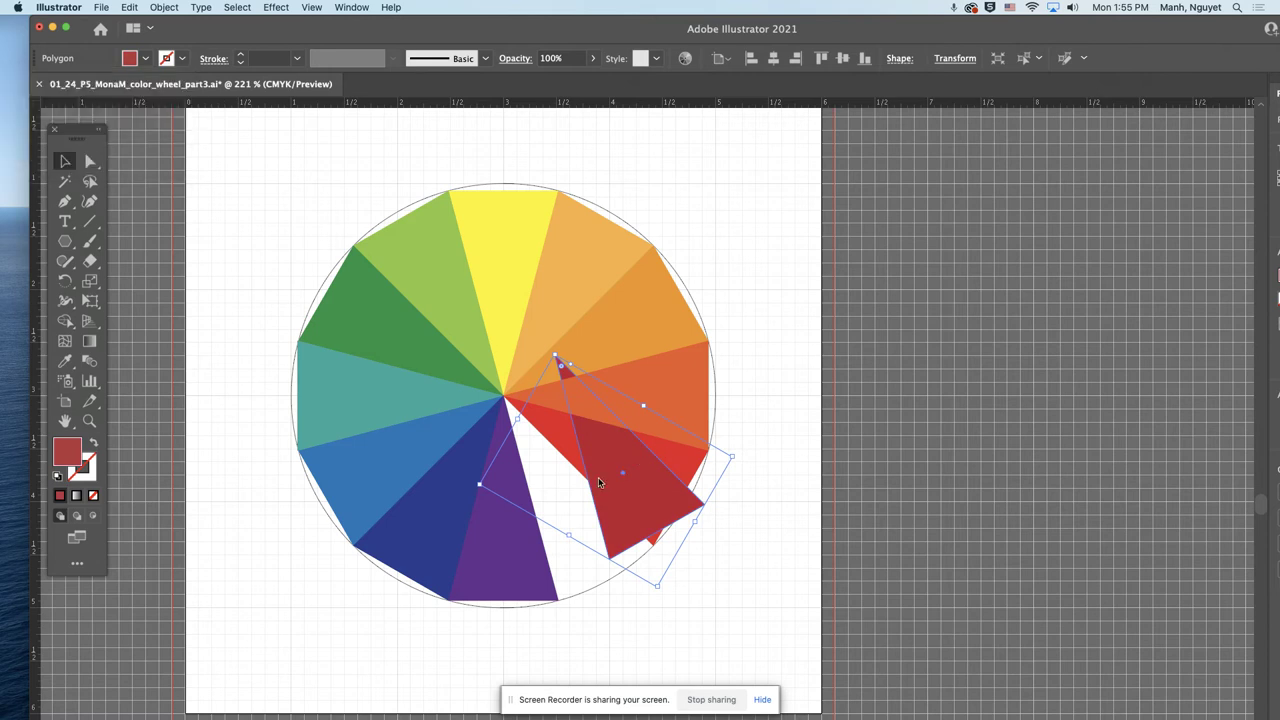
{"action": "left_click_drag", "start_coordinate": [607, 457], "coordinate": [555, 495]}
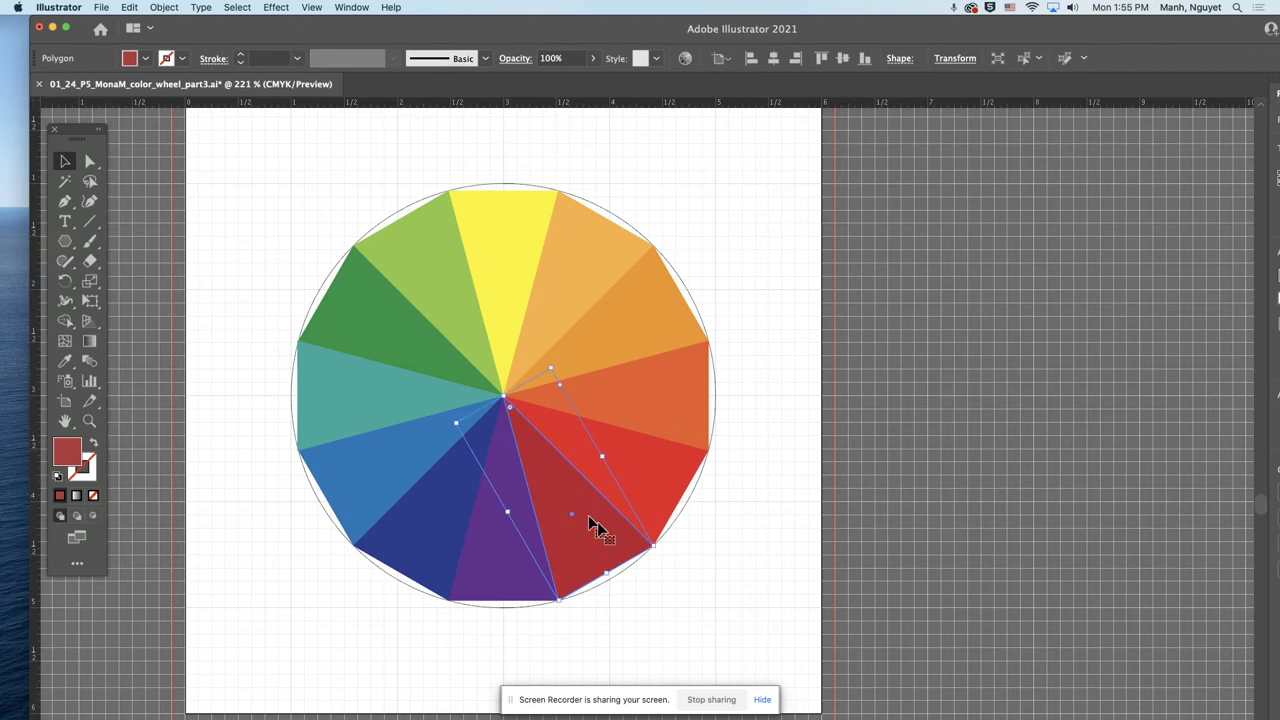
{"action": "left_click", "coordinate": [696, 594]}
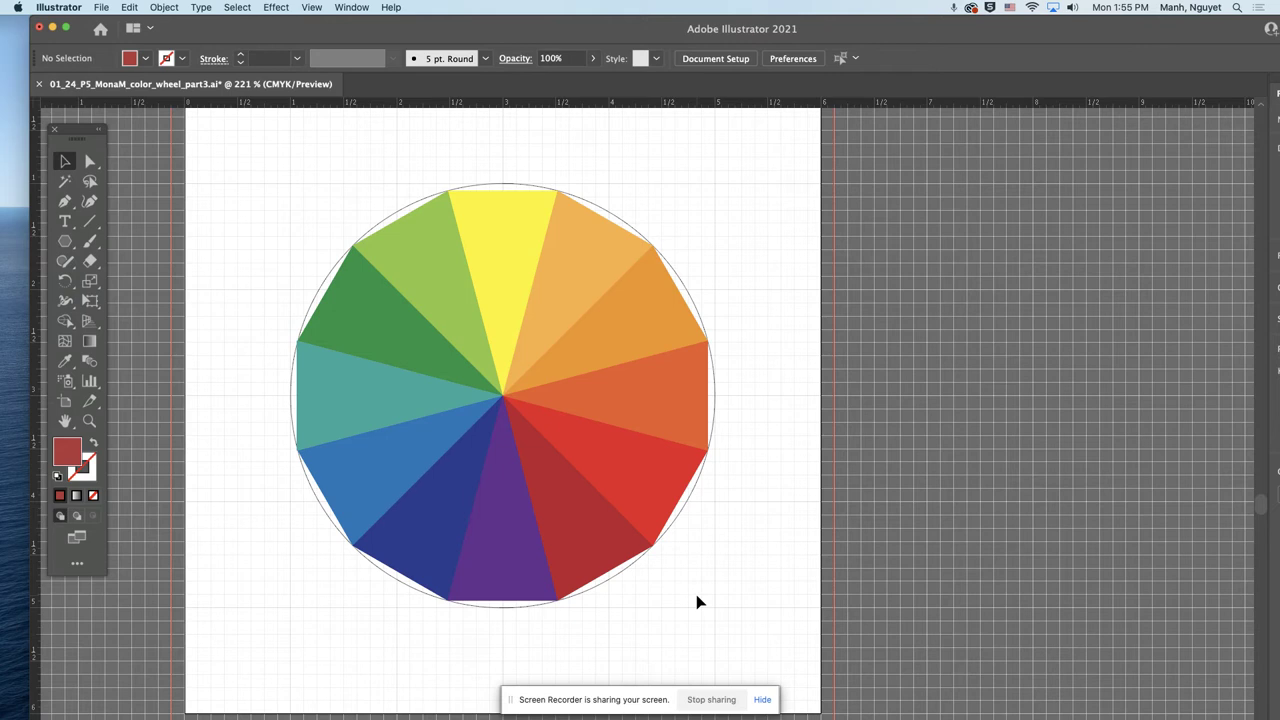
Step: Group the twelve colored wedges and move the group off the artboard onto the empty canvas to its right
{"action": "left_click_drag", "start_coordinate": [224, 151], "coordinate": [771, 649]}
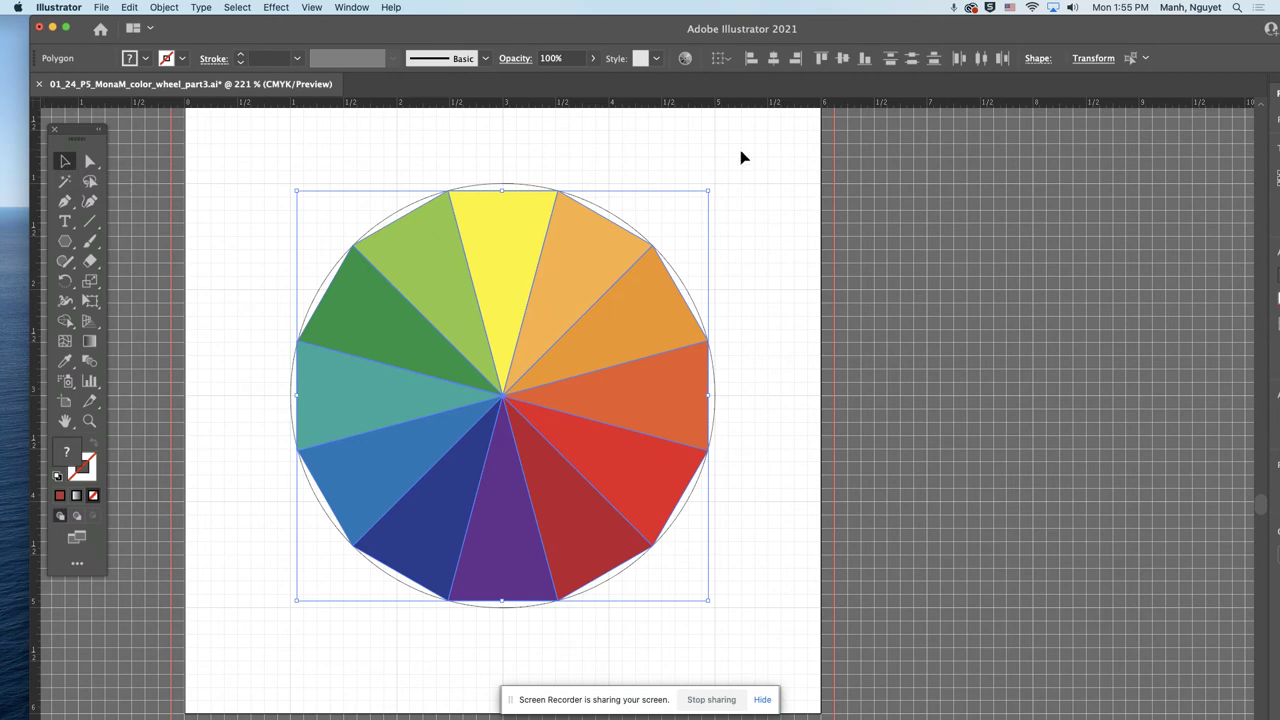
{"action": "left_click", "coordinate": [680, 147]}
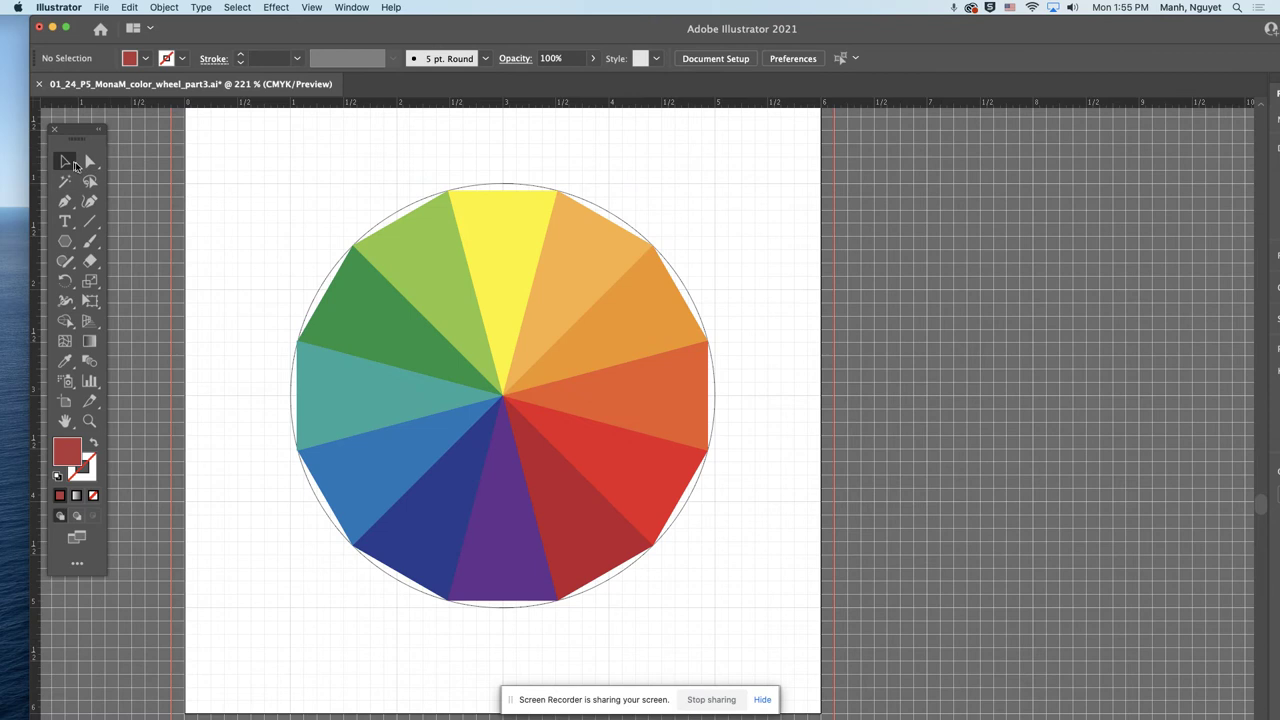
{"action": "left_click_drag", "start_coordinate": [258, 158], "coordinate": [742, 628]}
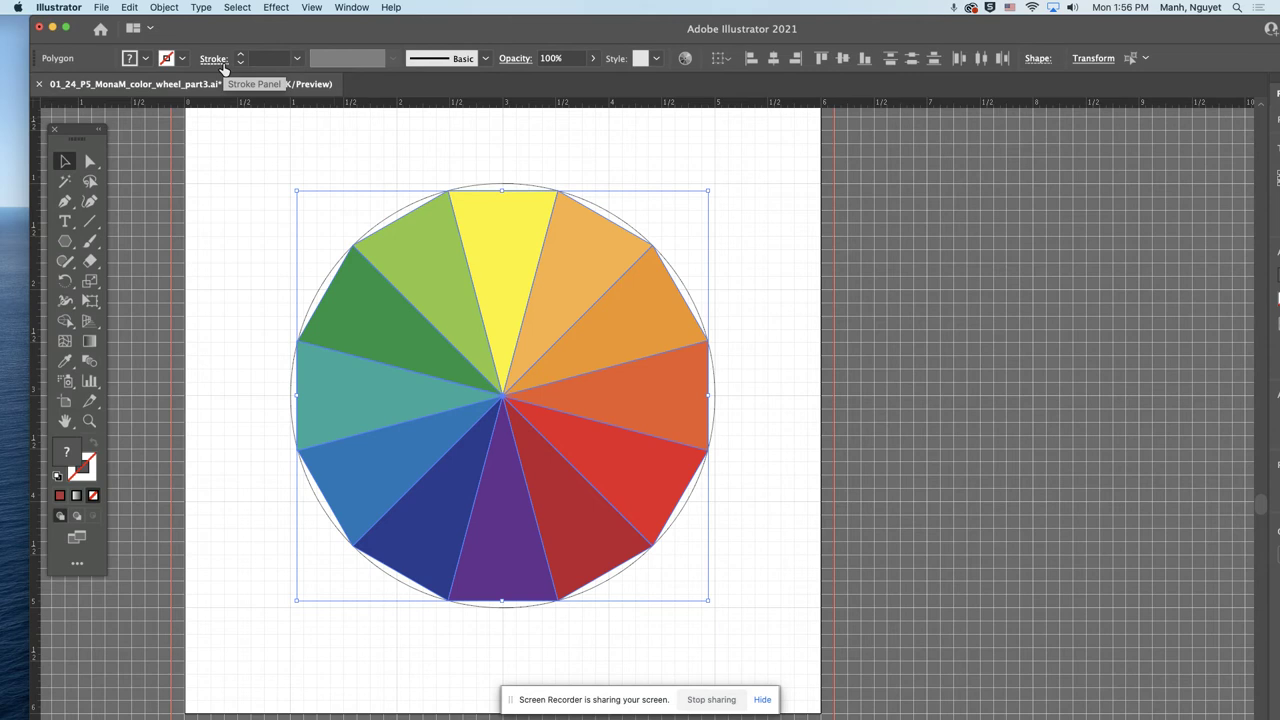
{"action": "left_click", "coordinate": [165, 8]}
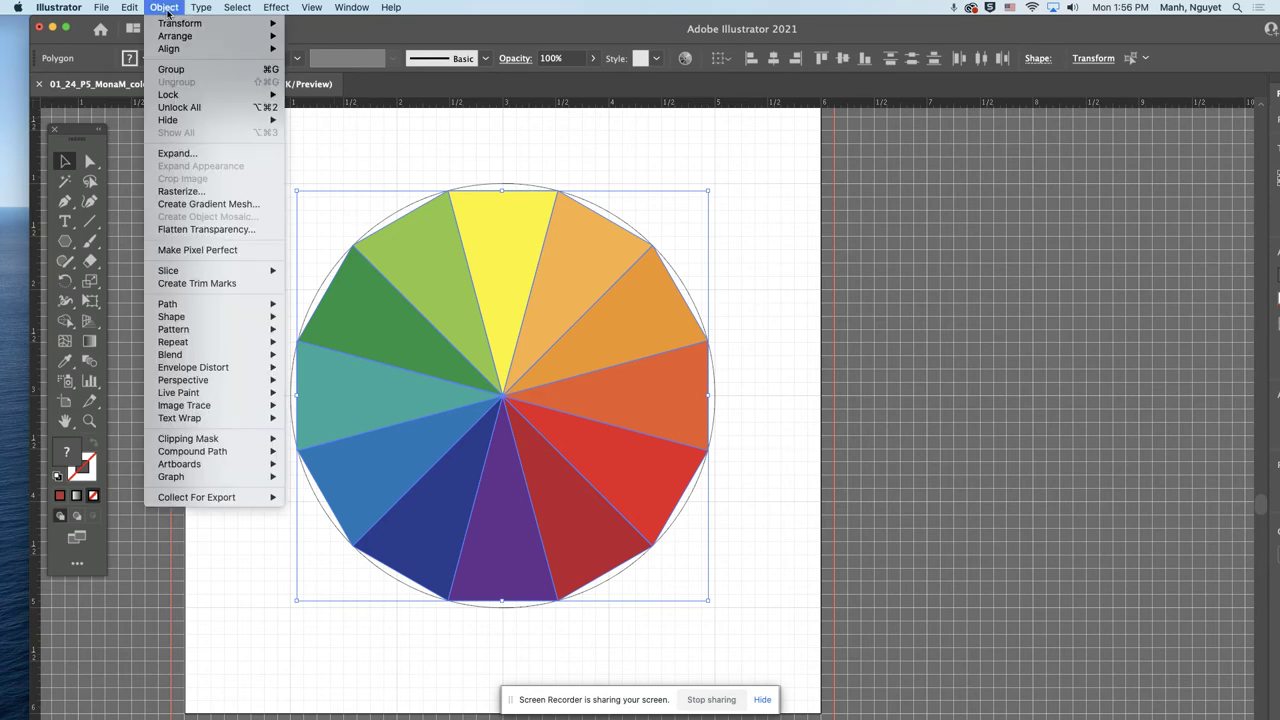
{"action": "left_click", "coordinate": [175, 70]}
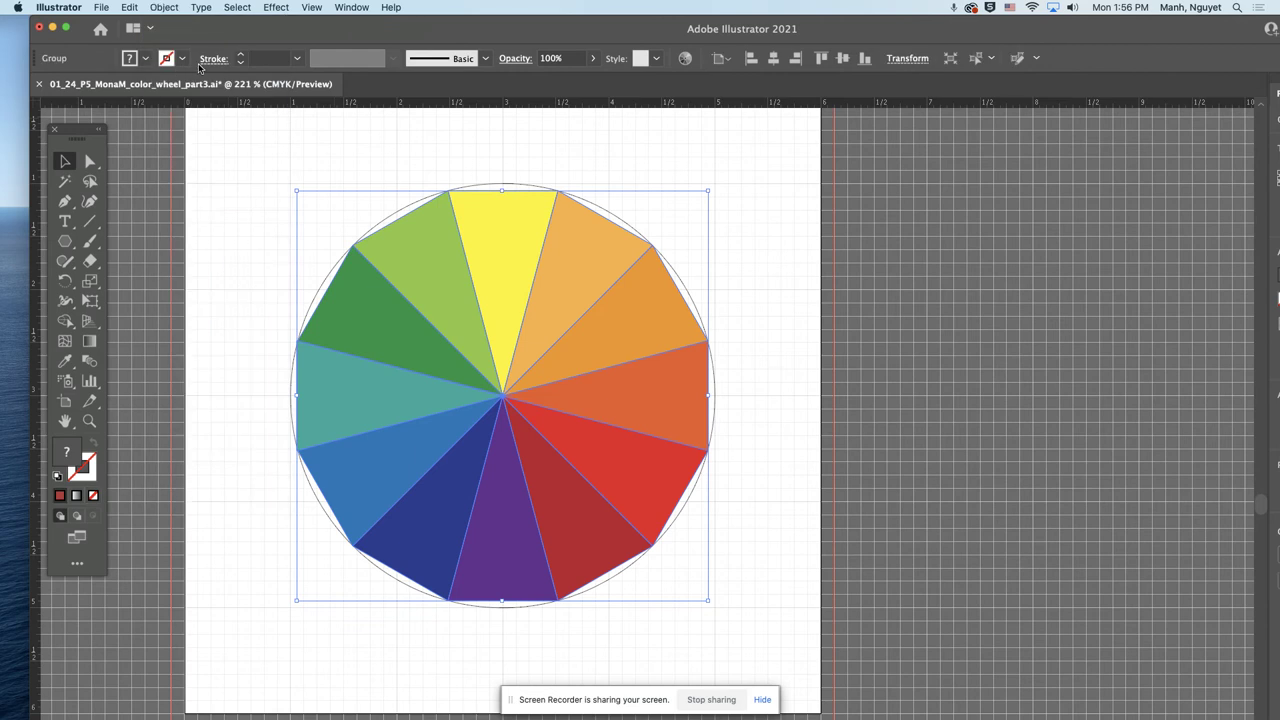
{"action": "left_click", "coordinate": [305, 141]}
{"action": "left_click_drag", "start_coordinate": [483, 250], "coordinate": [1008, 251]}
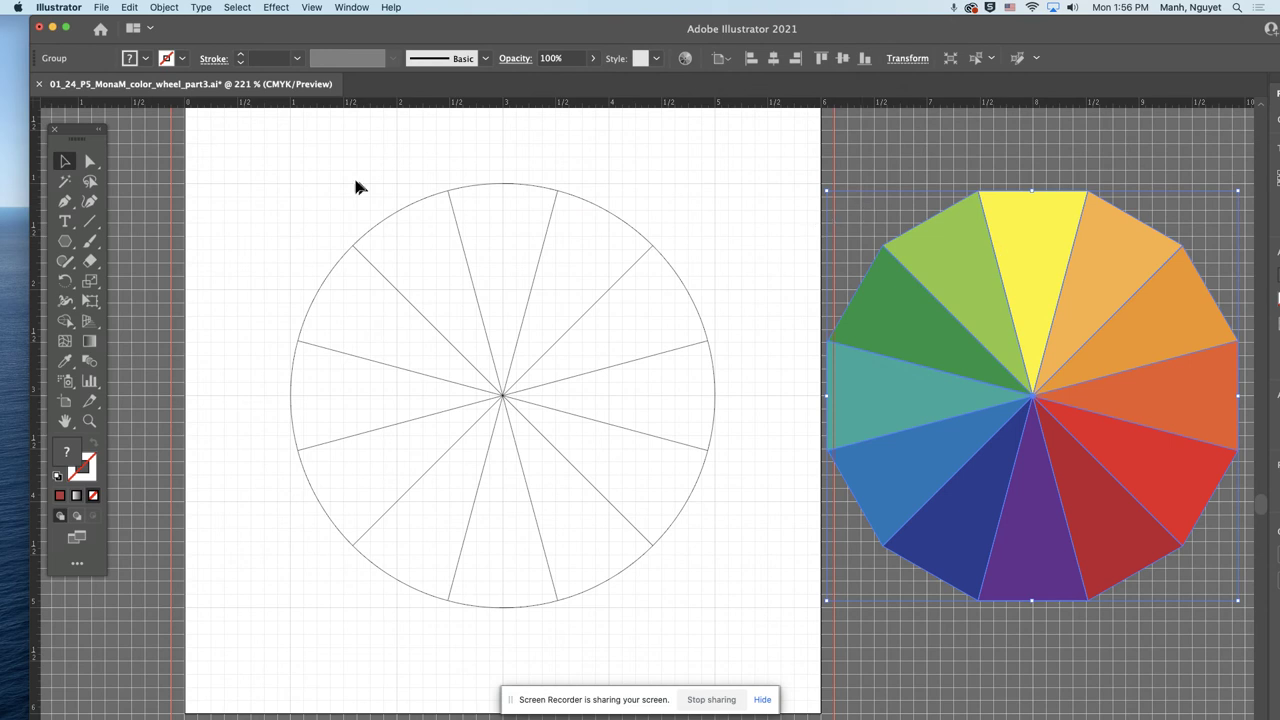
Step: Unlock all objects and group the outline circle with its dividing lines
{"action": "left_click", "coordinate": [167, 8]}
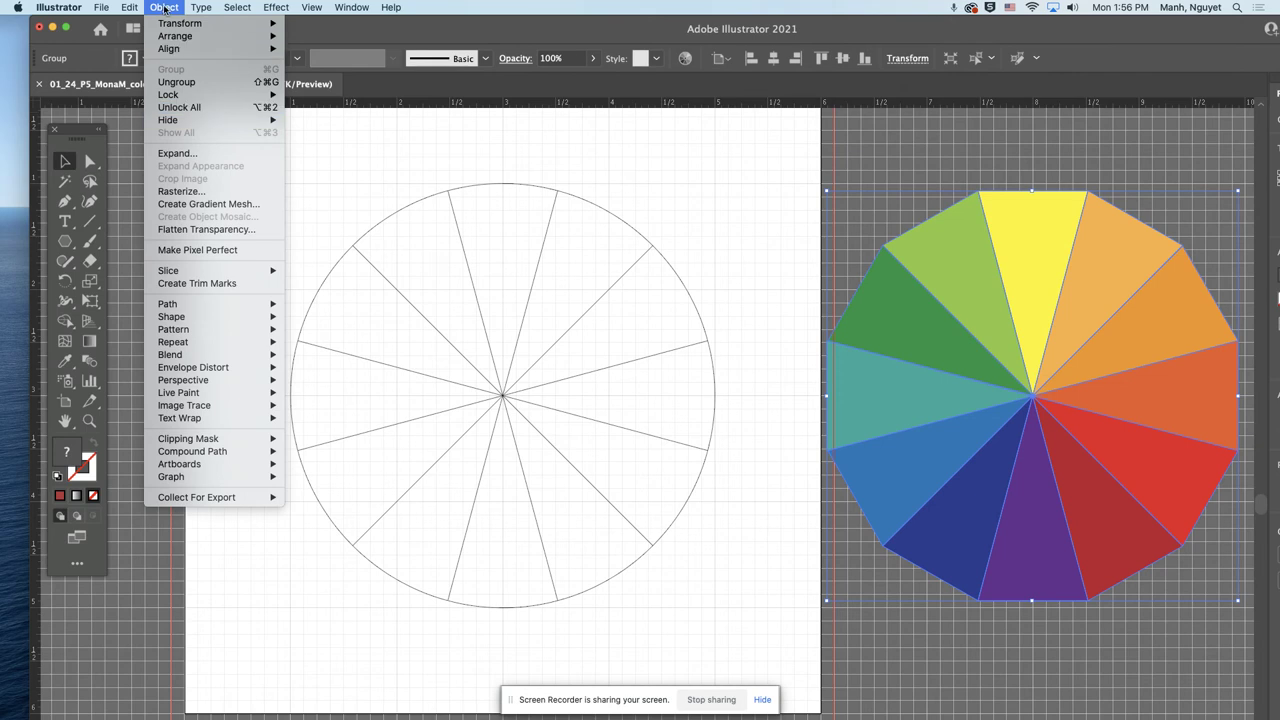
{"action": "left_click", "coordinate": [179, 107]}
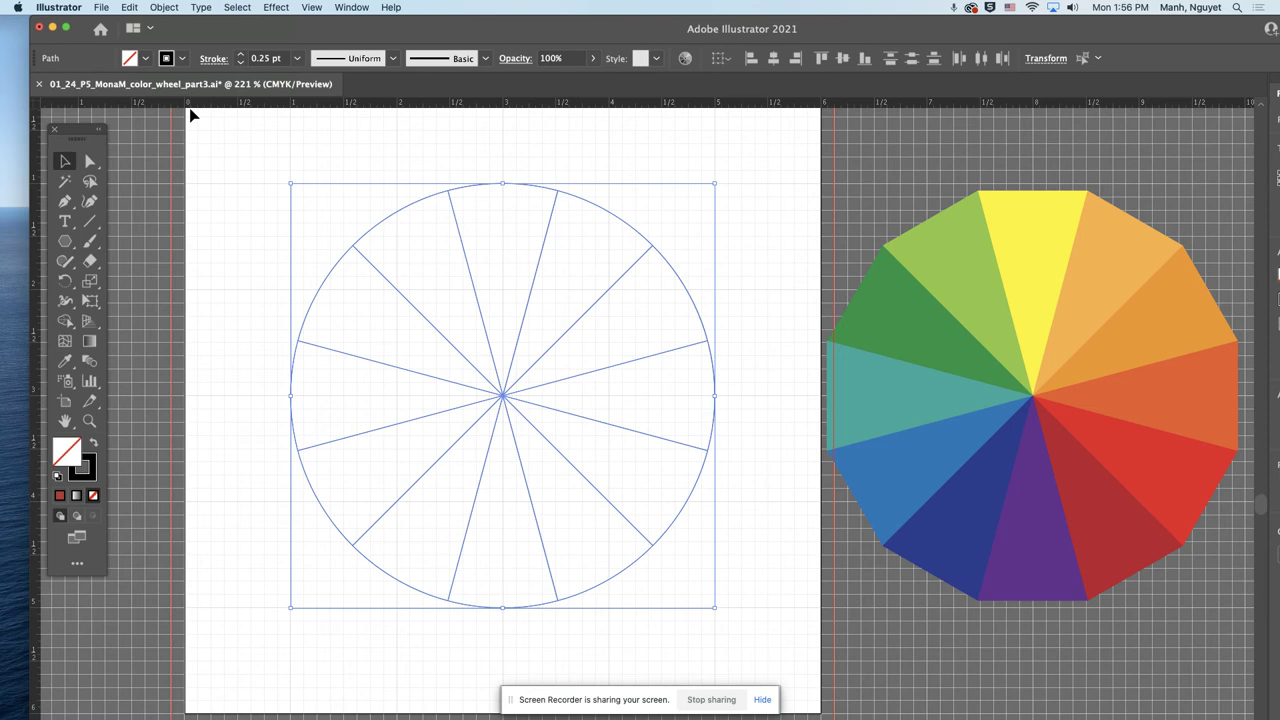
{"action": "left_click", "coordinate": [165, 8]}
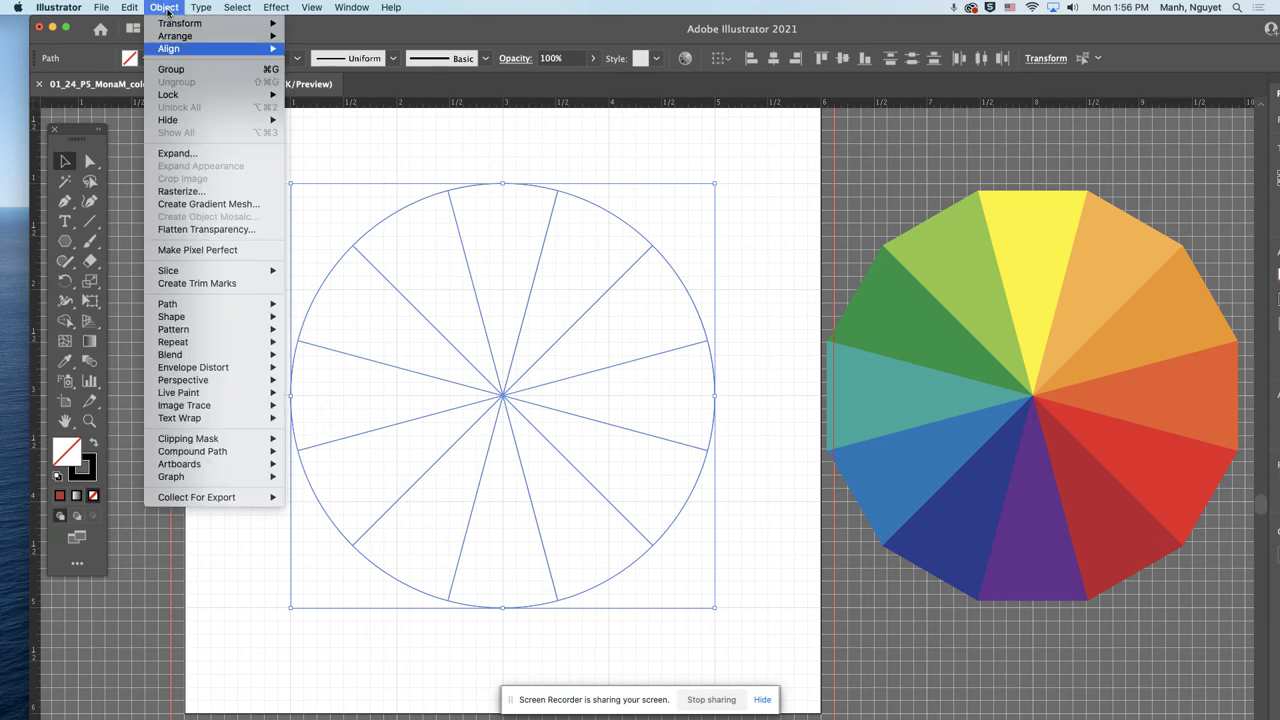
{"action": "left_click", "coordinate": [171, 69]}
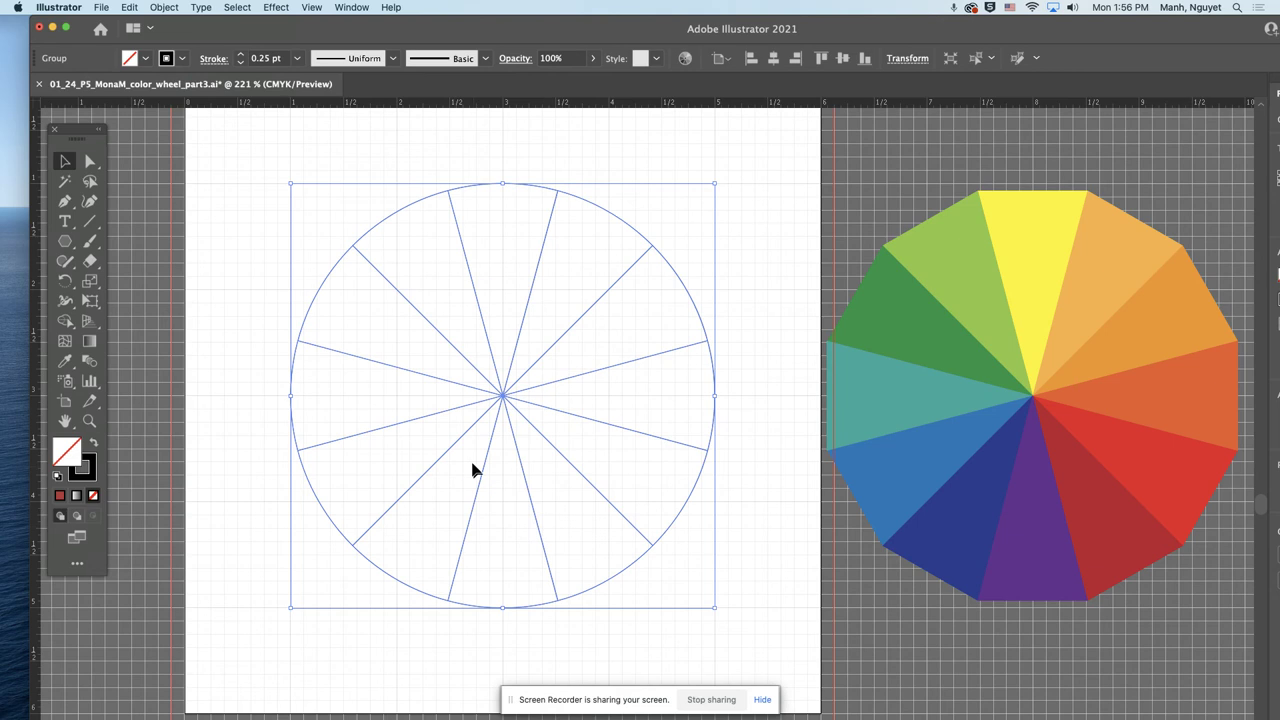
Step: Hide the grouped outline circle and dividing lines on the artboard
{"action": "left_click", "coordinate": [163, 8]}
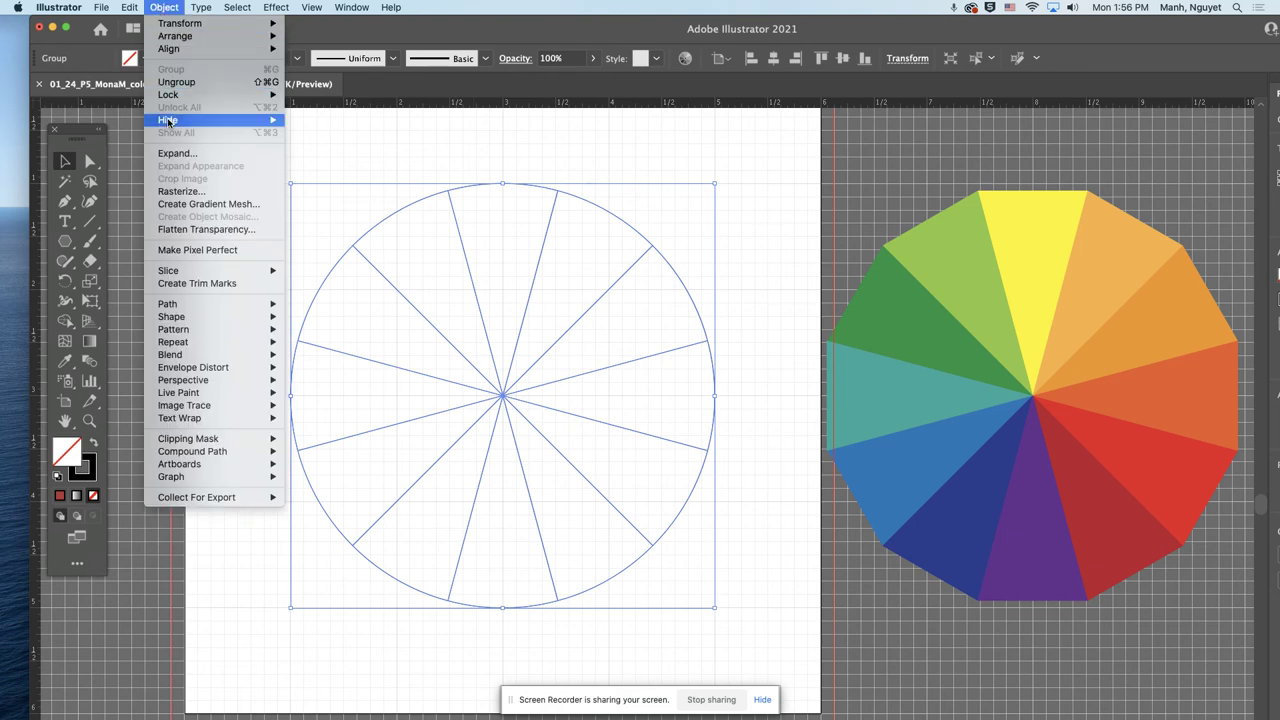
{"action": "mouse_move", "coordinate": [168, 122]}
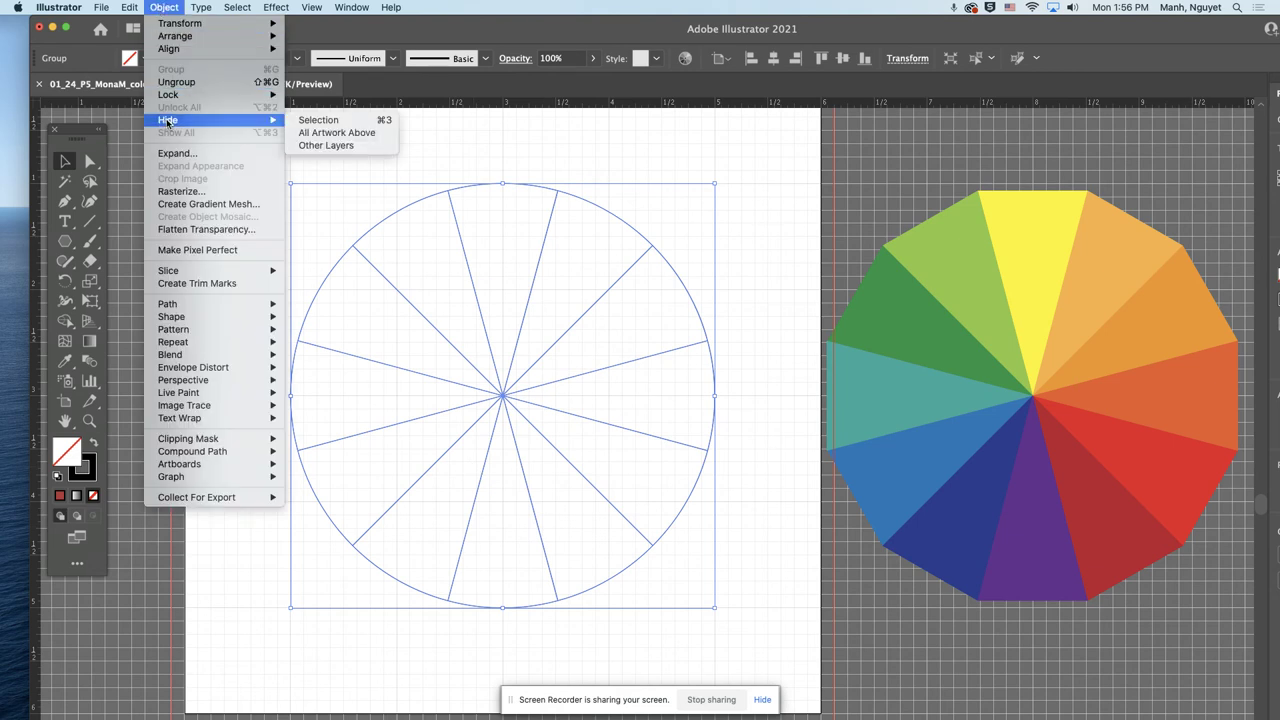
{"action": "left_click", "coordinate": [306, 121]}
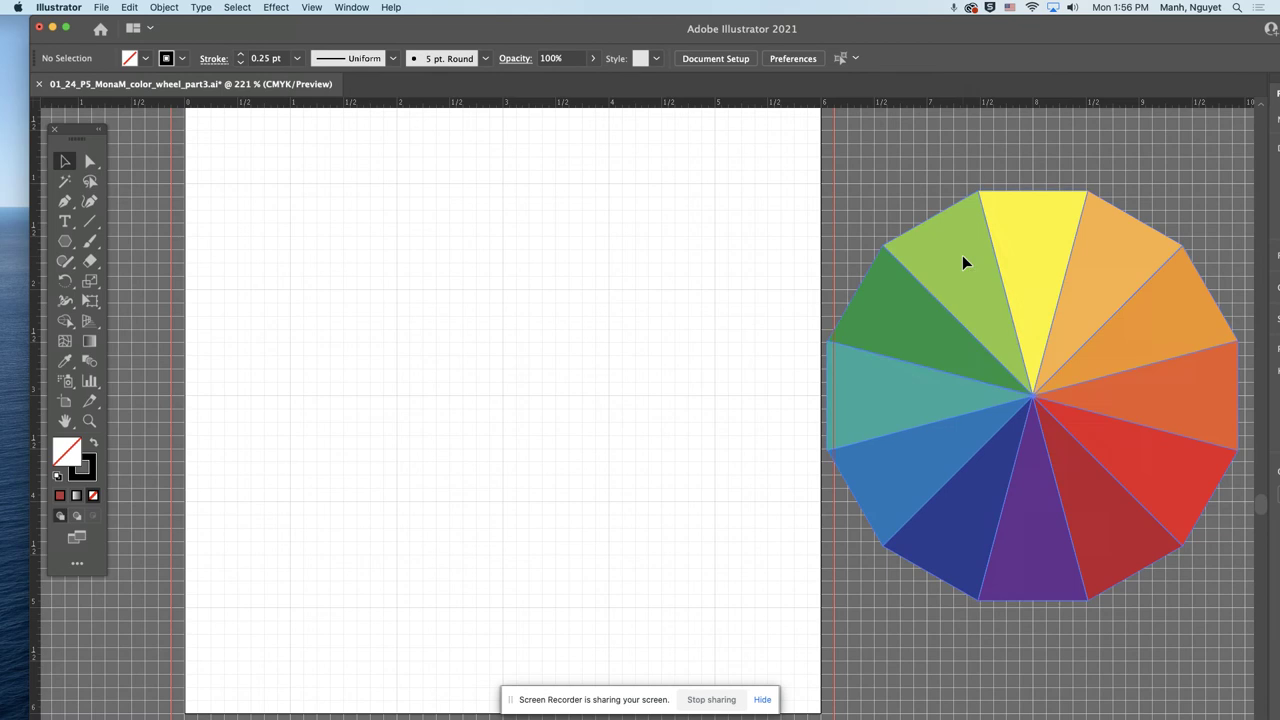
Step: Move the colored wheel group back onto the artboard and set its X position to 3 in
{"action": "left_click_drag", "start_coordinate": [962, 263], "coordinate": [429, 298]}
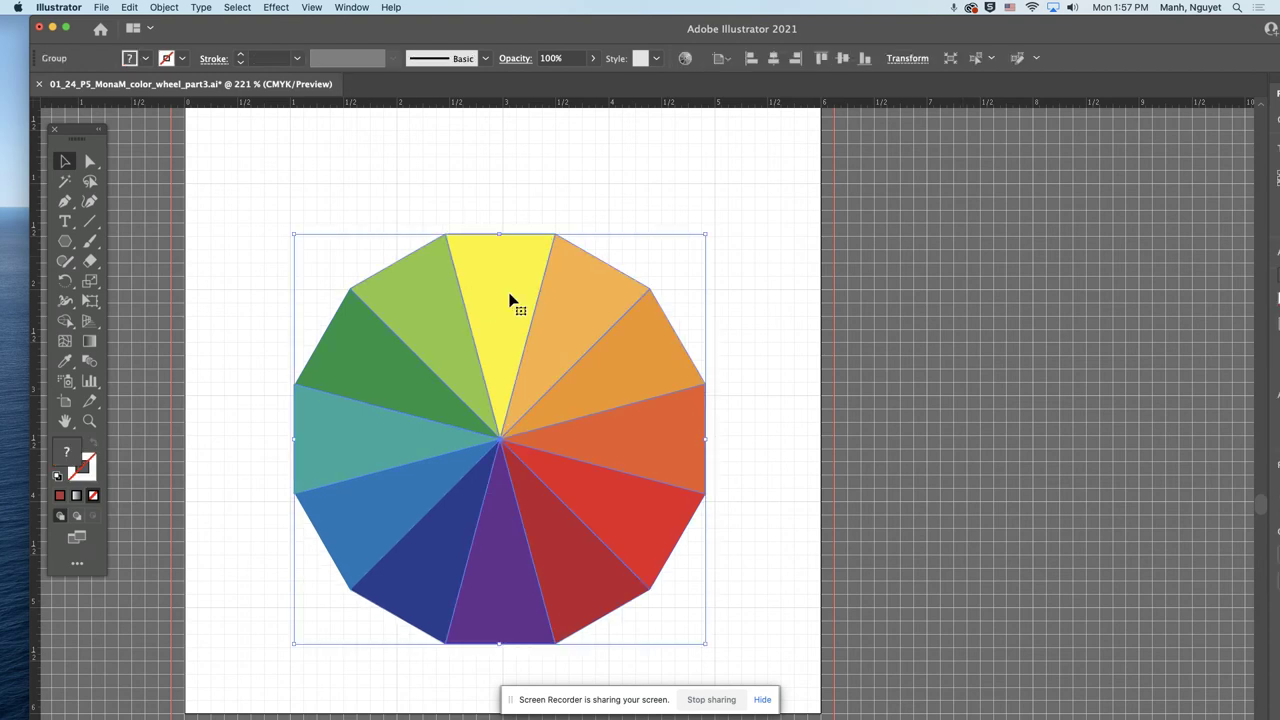
{"action": "left_click", "coordinate": [1274, 87]}
{"action": "left_click_drag", "start_coordinate": [1156, 90], "coordinate": [970, 77]}
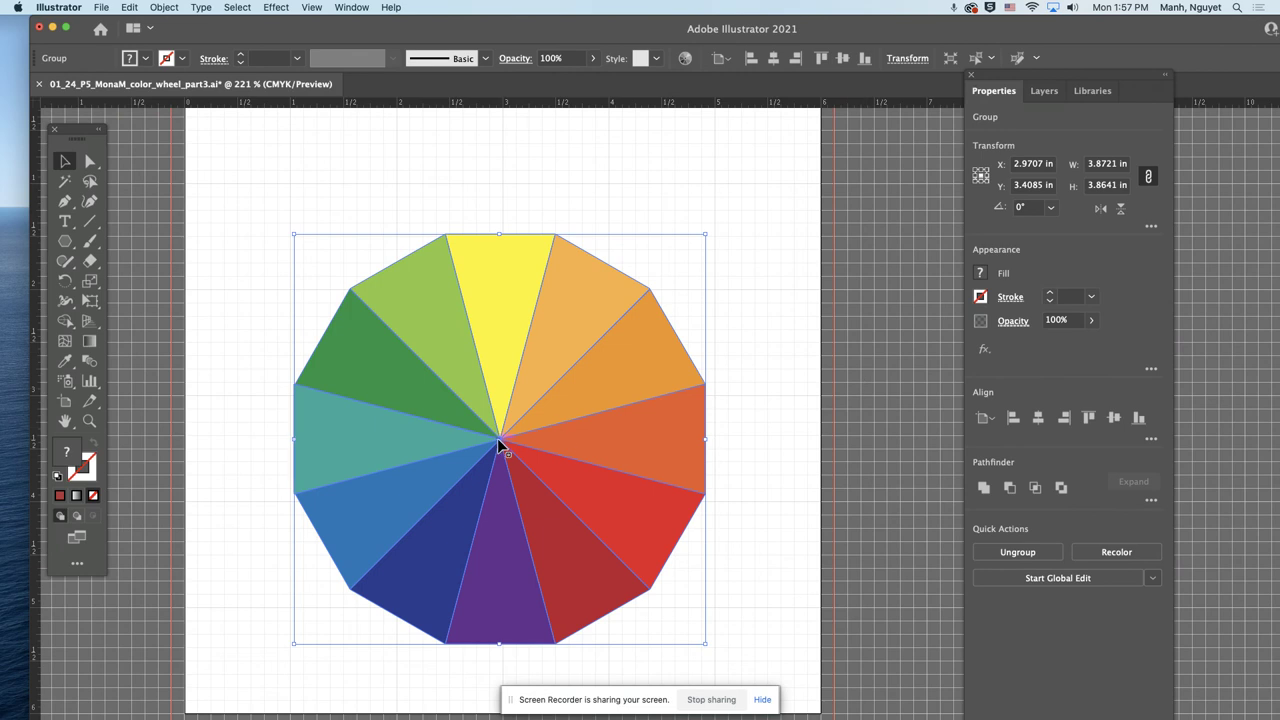
{"action": "left_click", "coordinate": [1014, 163]}
{"action": "left_click_drag", "start_coordinate": [1014, 163], "coordinate": [1062, 166]}
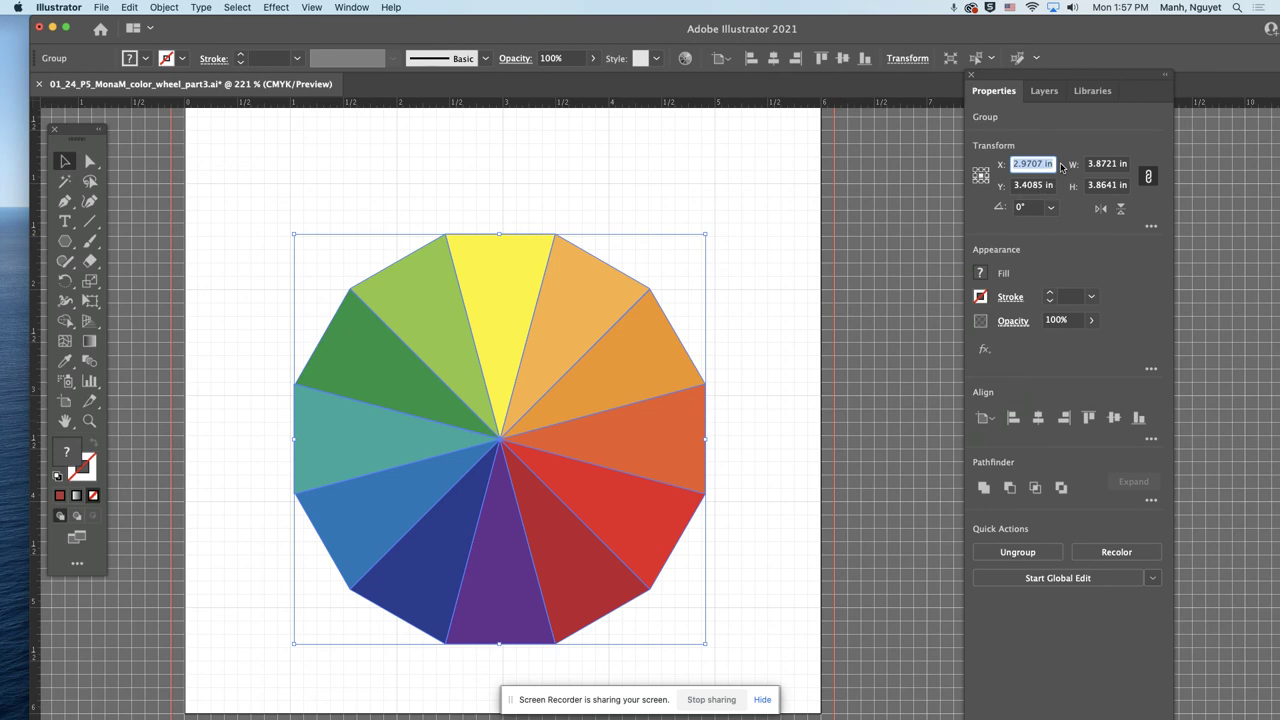
{"action": "type", "text": "3"}
{"action": "key", "text": "Tab"}
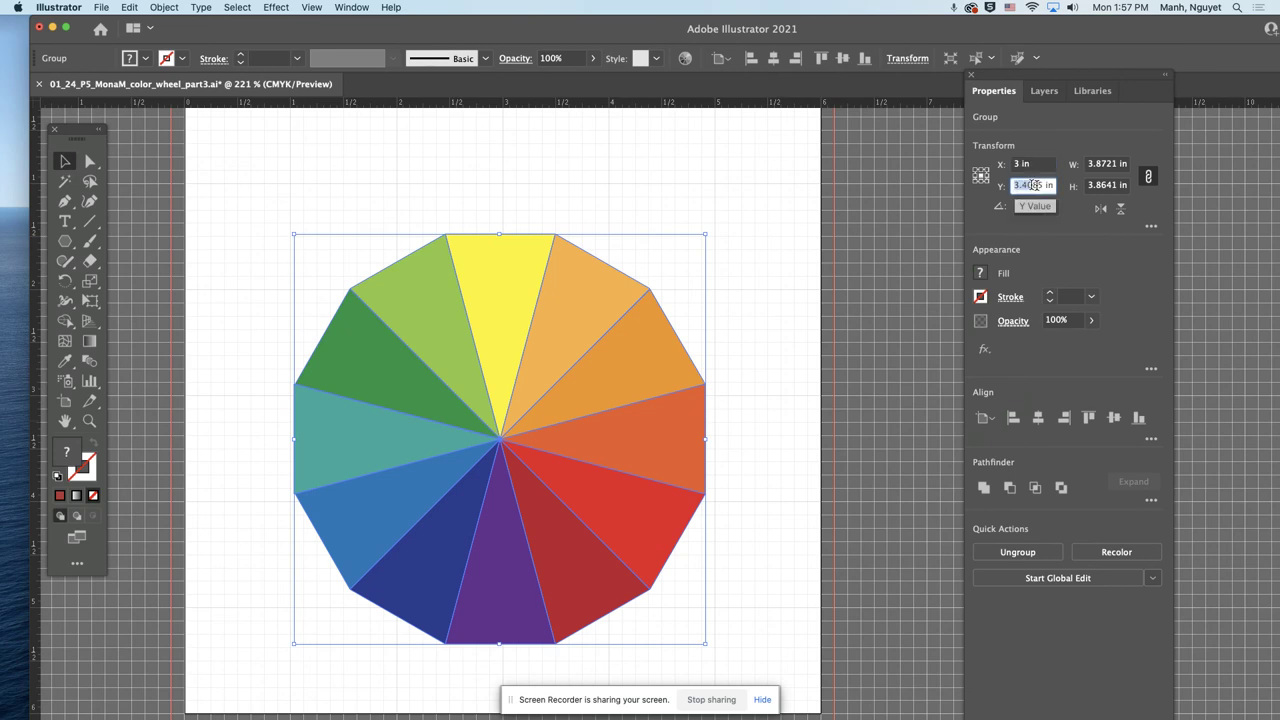
Step: Try Y positions of 3 in and 4 in for the colored wheel group
{"action": "type", "text": "3"}
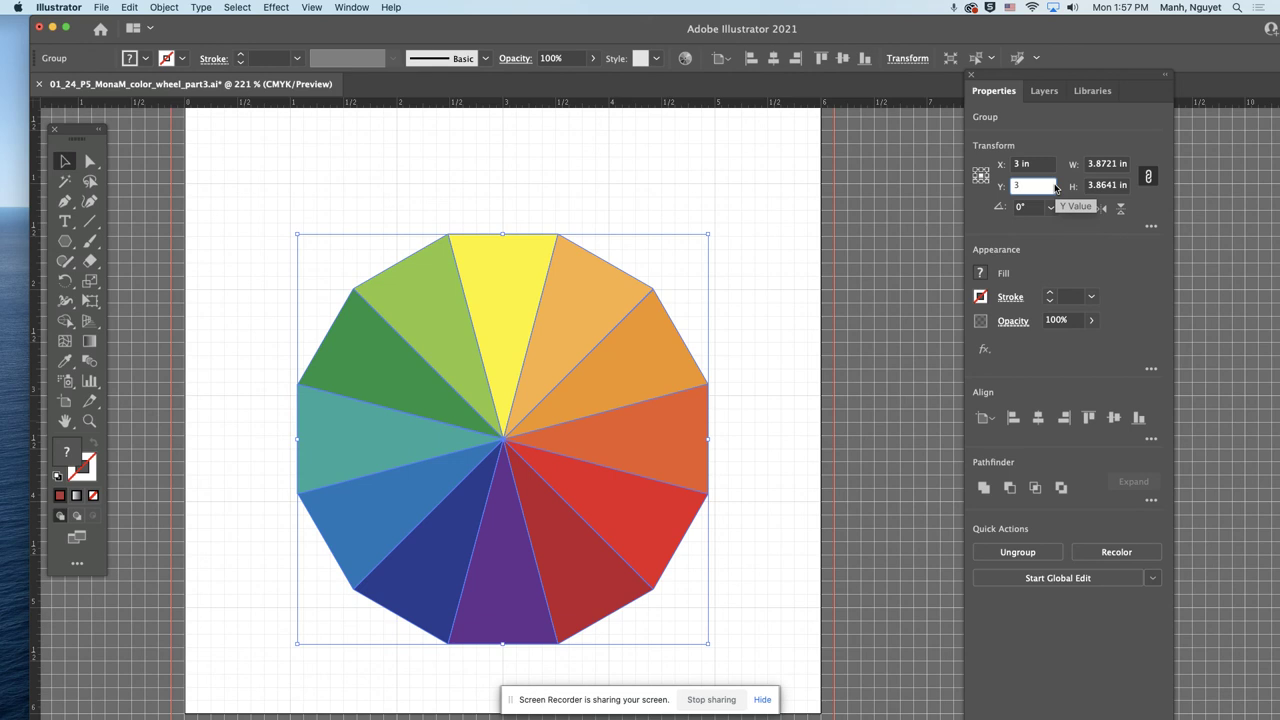
{"action": "key", "text": "Return"}
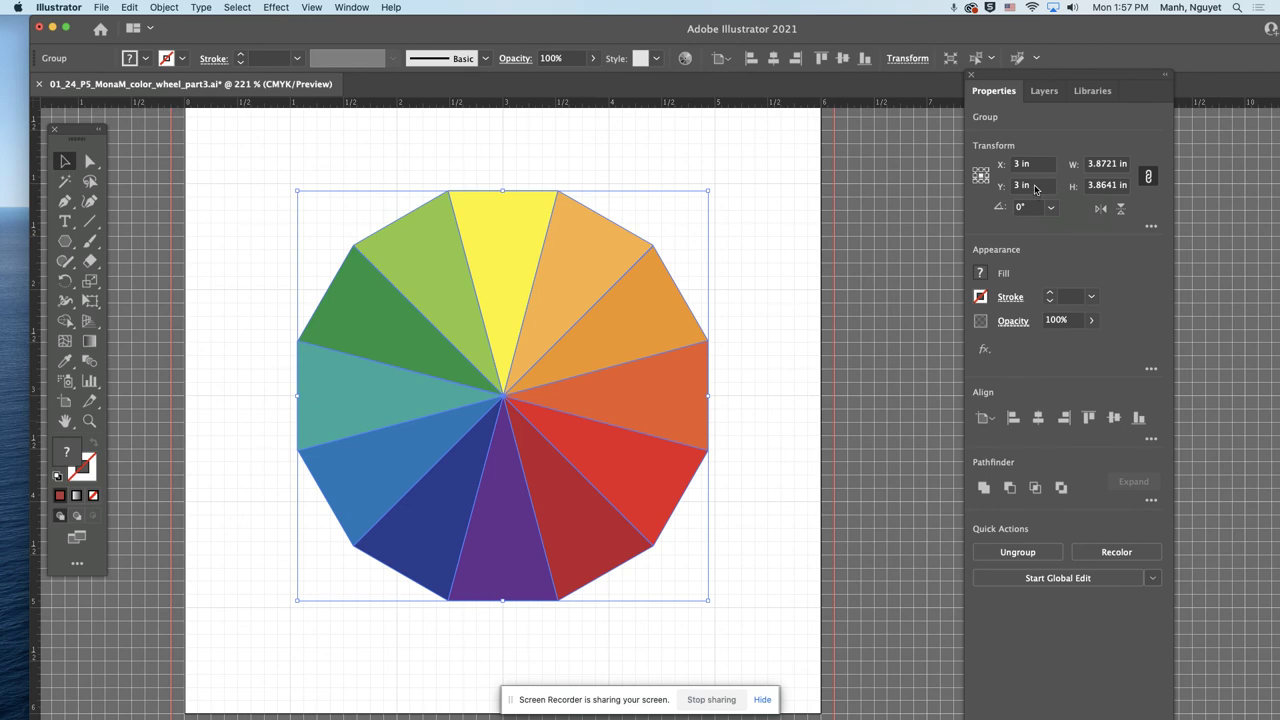
{"action": "left_click", "coordinate": [1038, 188]}
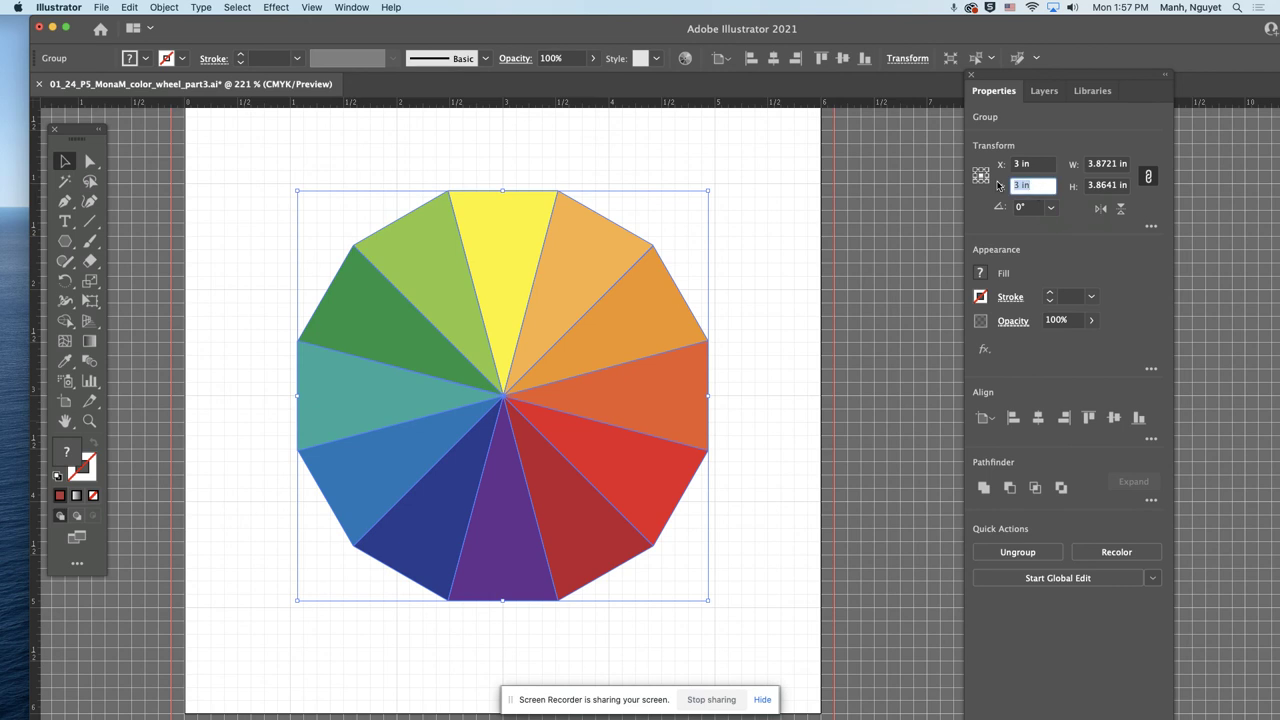
{"action": "type", "text": "4"}
{"action": "key", "text": "Return"}
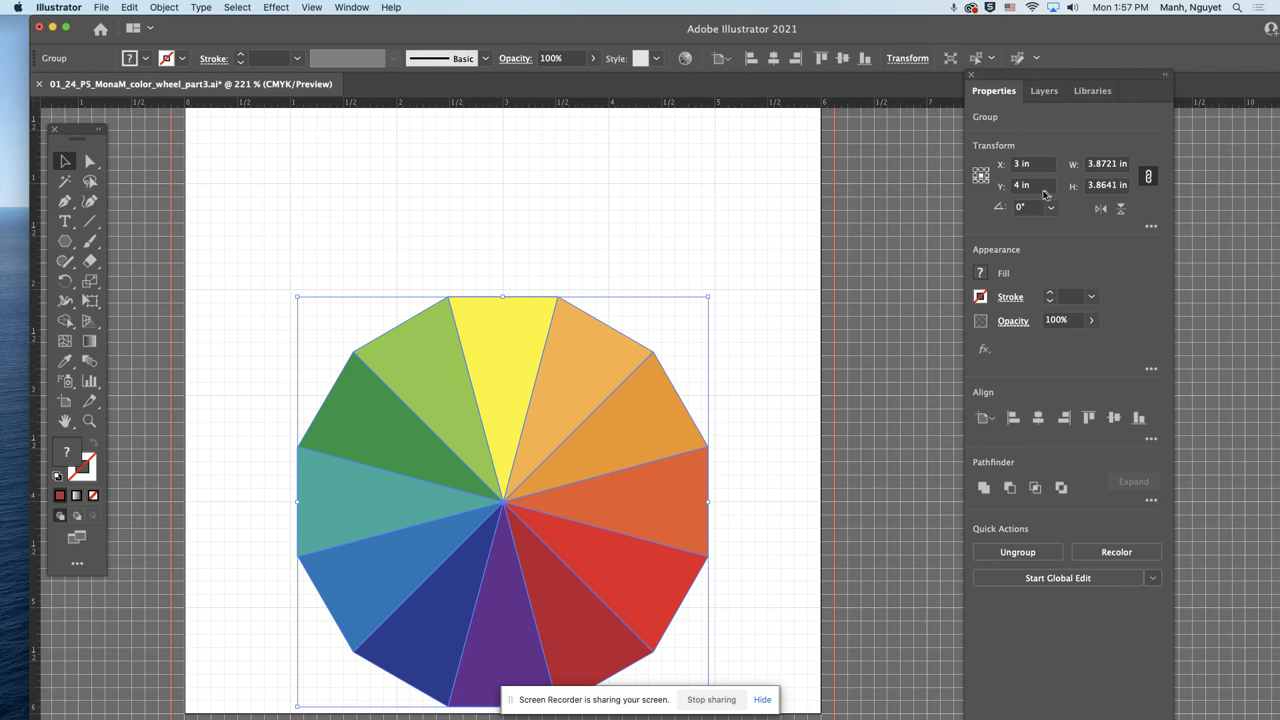
Step: Set the colored wheel group's Y position to 3.5 in
{"action": "left_click", "coordinate": [1040, 188]}
{"action": "type", "text": "3"}
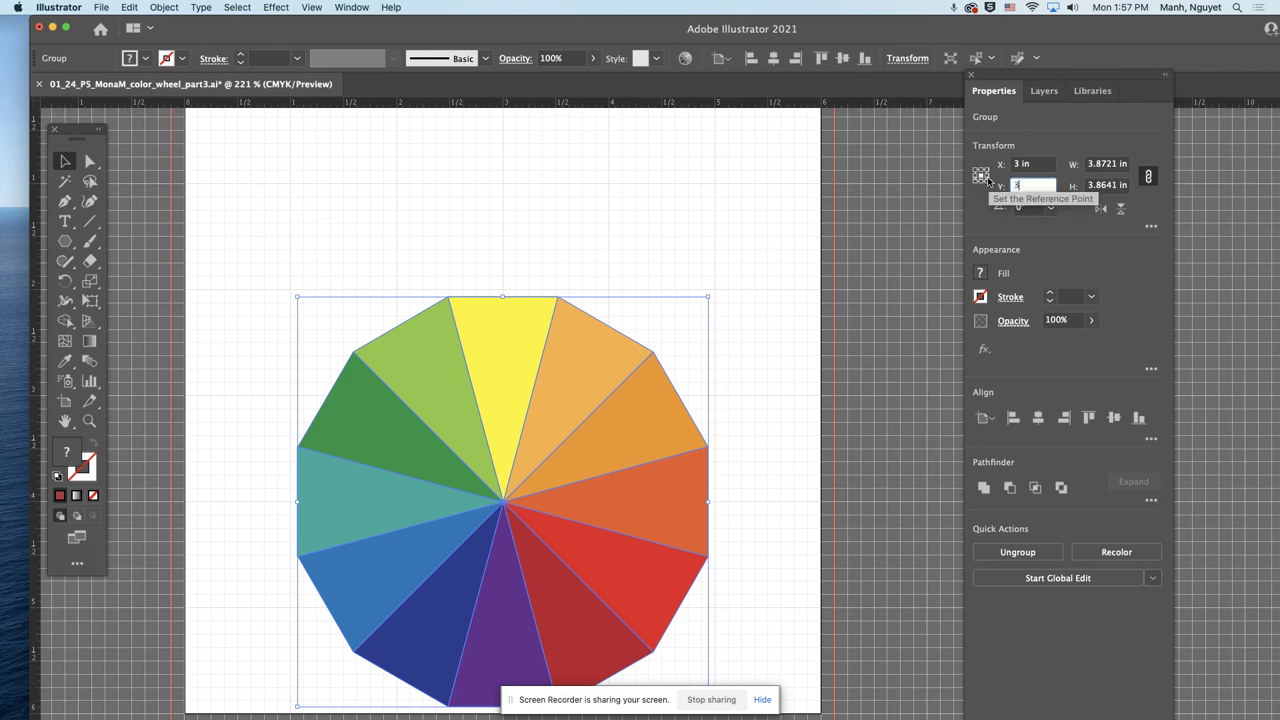
{"action": "type", "text": ".5"}
{"action": "key", "text": "Return"}
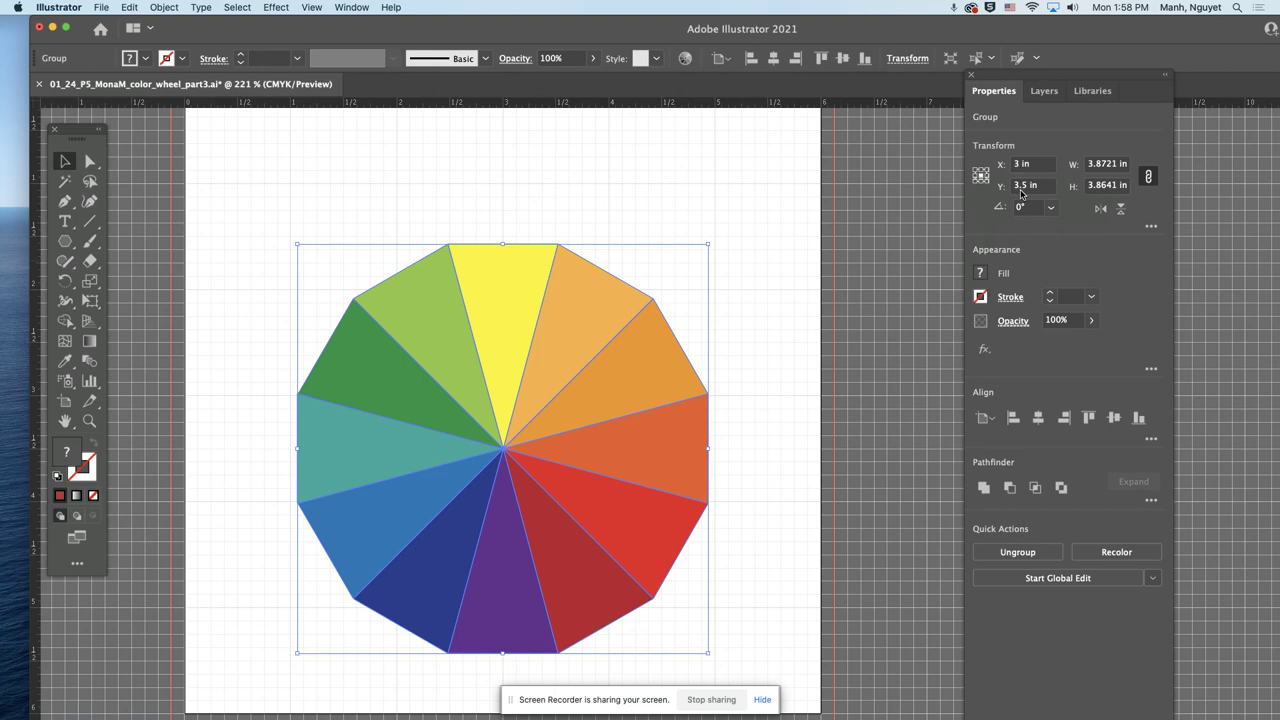
Step: Deselect the colored wheel and save the document
{"action": "left_click", "coordinate": [773, 217]}
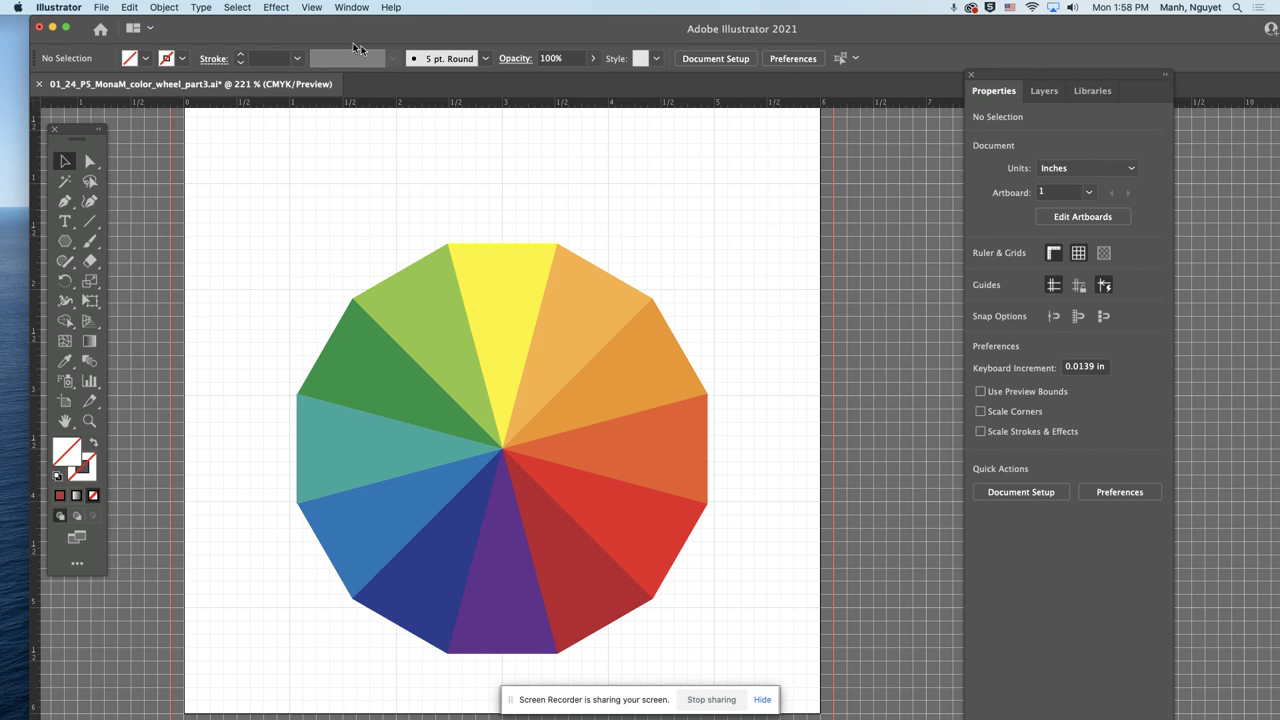
{"action": "left_click", "coordinate": [102, 8]}
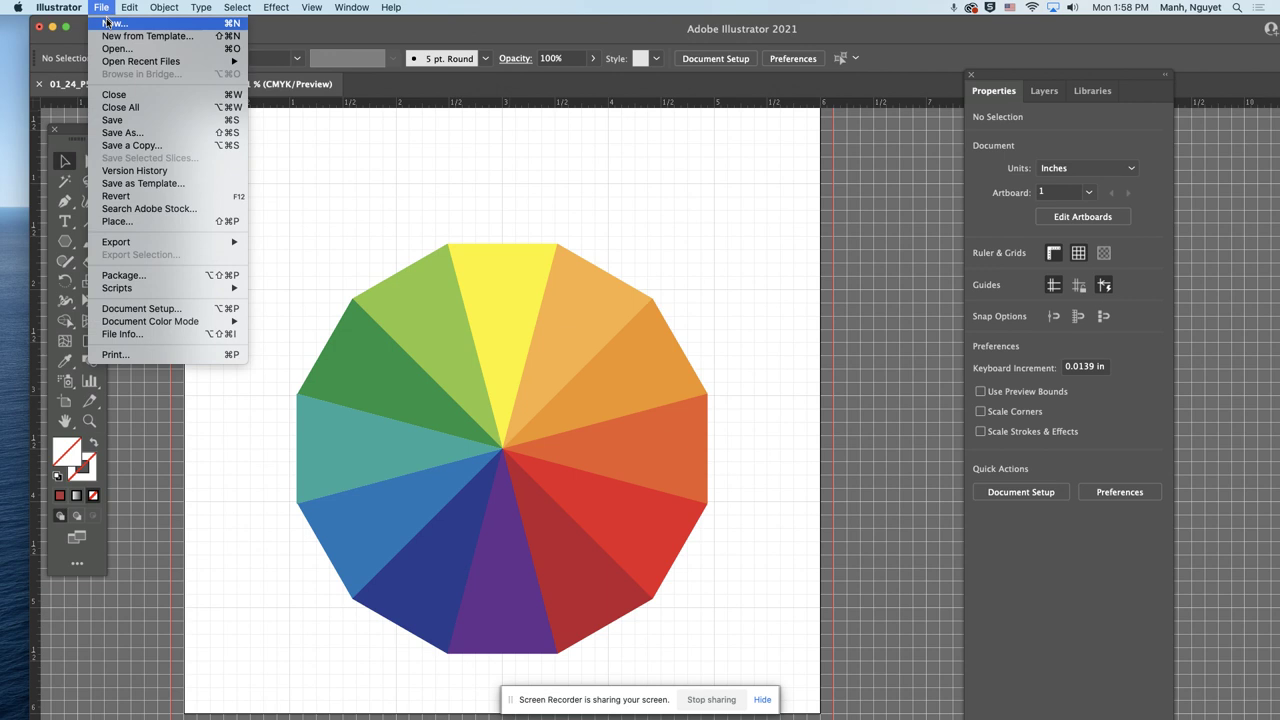
{"action": "left_click", "coordinate": [121, 124]}
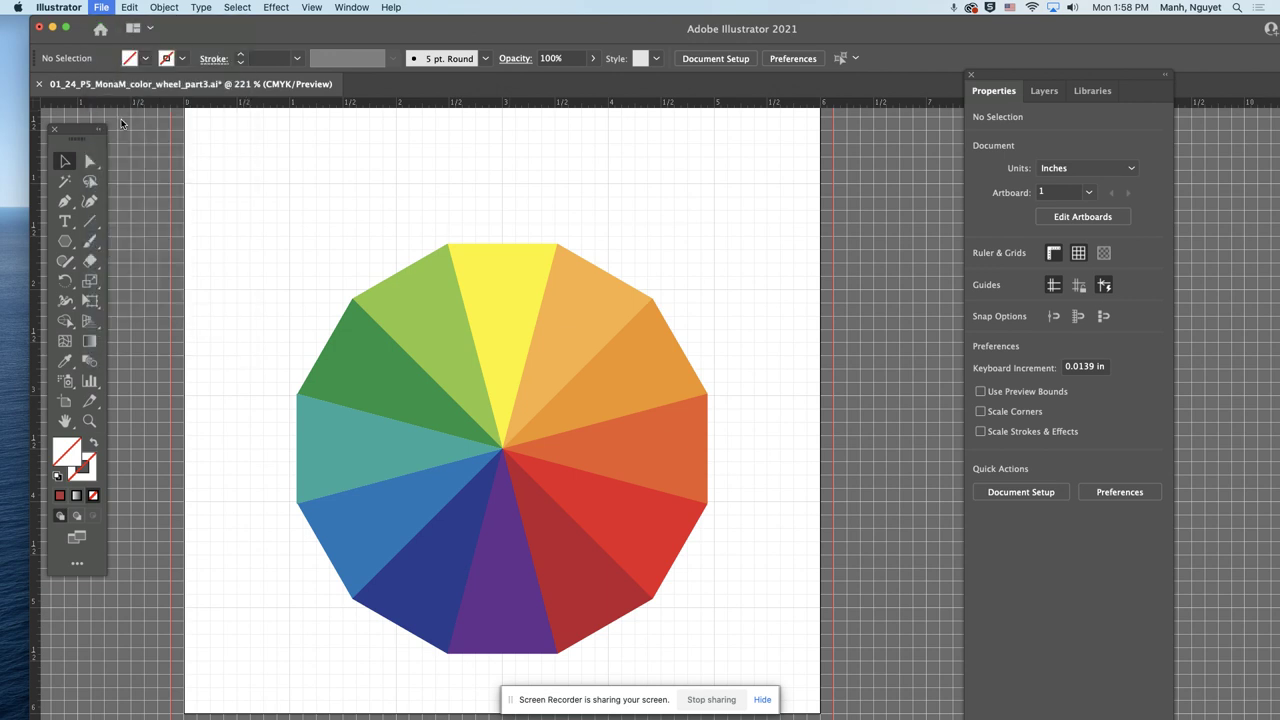